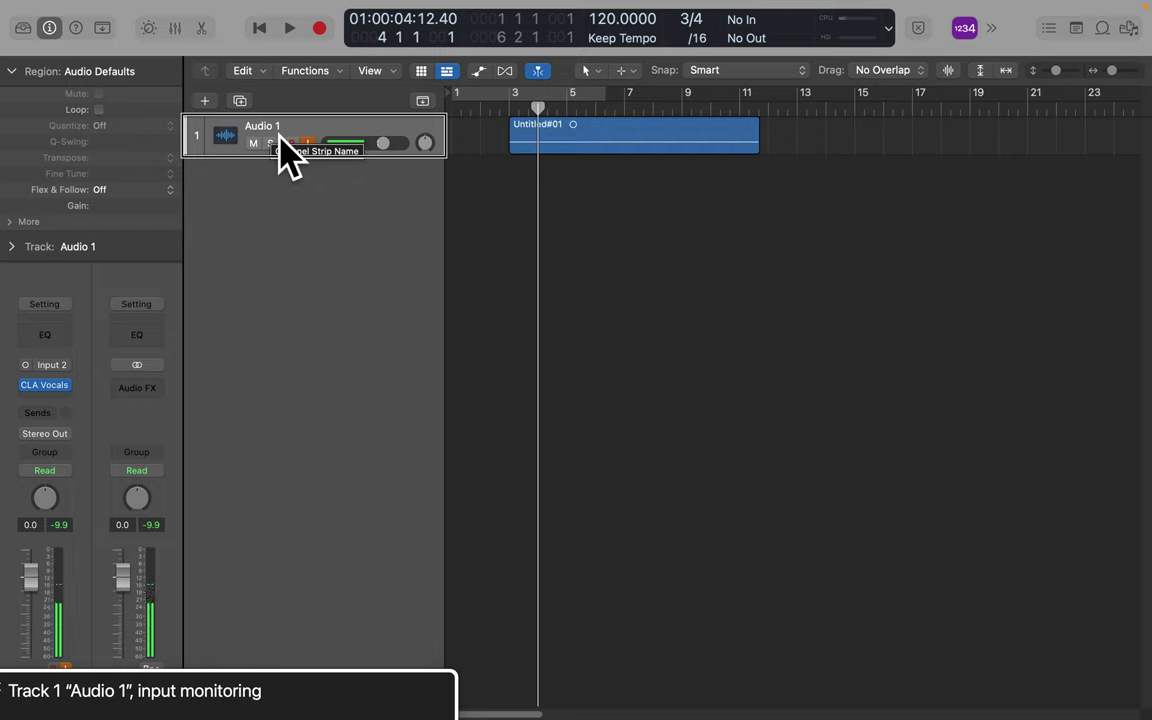
Step: Play the existing Audio 1 recording from the start of the project, and stop playback with the playhead at bar 1
key(Return)
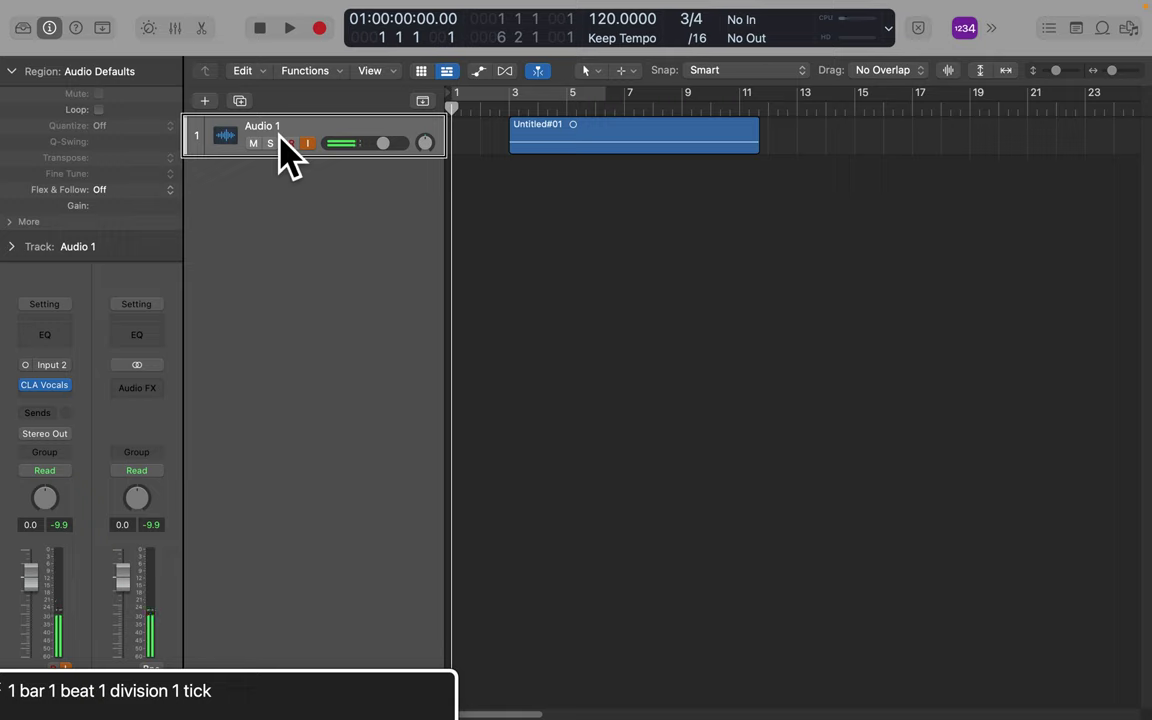
key(space)
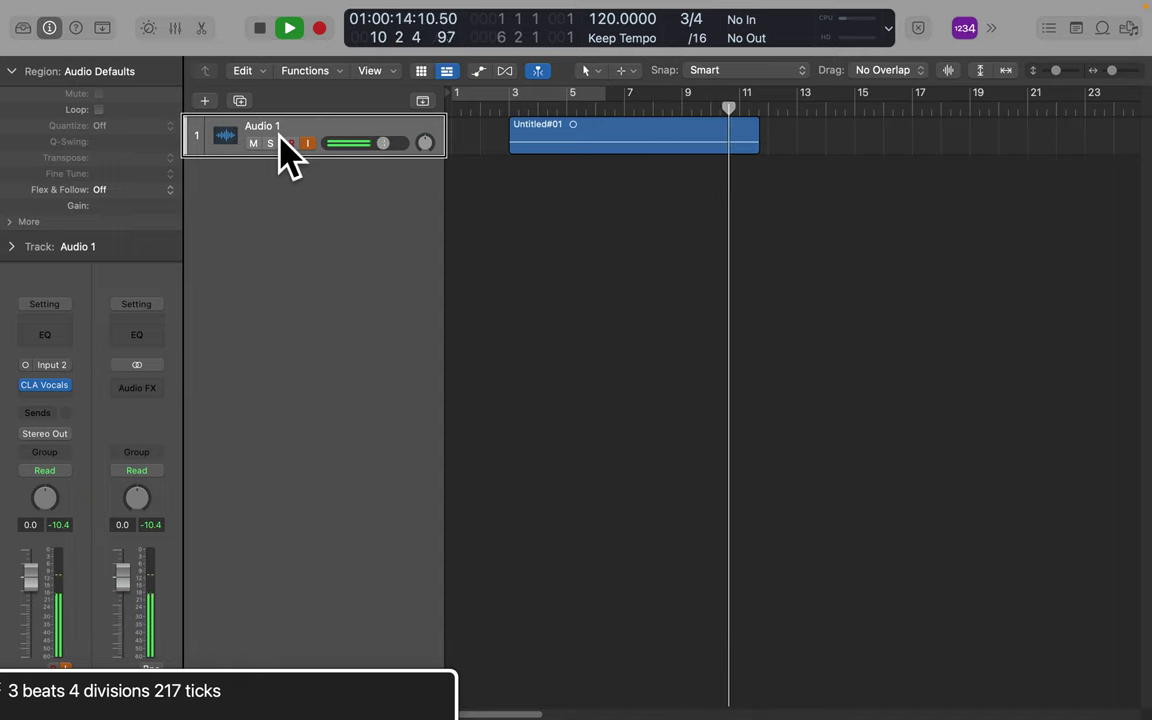
key(space)
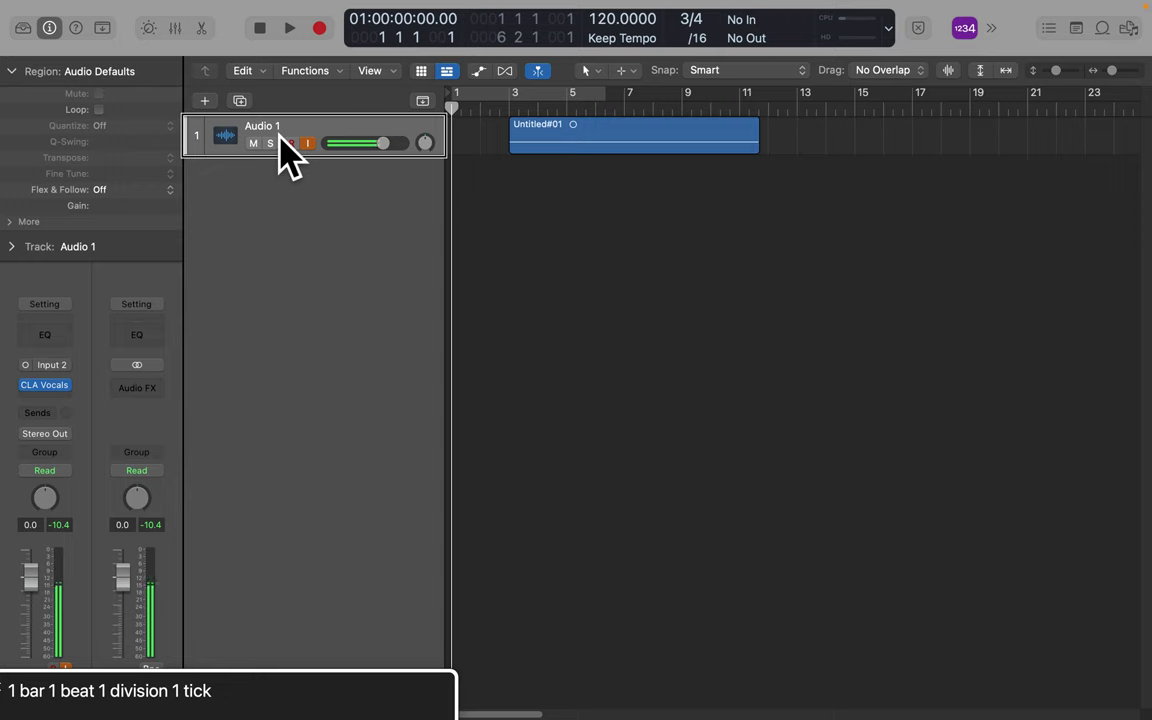
Step: Check the recording options for whether Allow Quick Punch-In is enabled
mouse_move(30, 28)
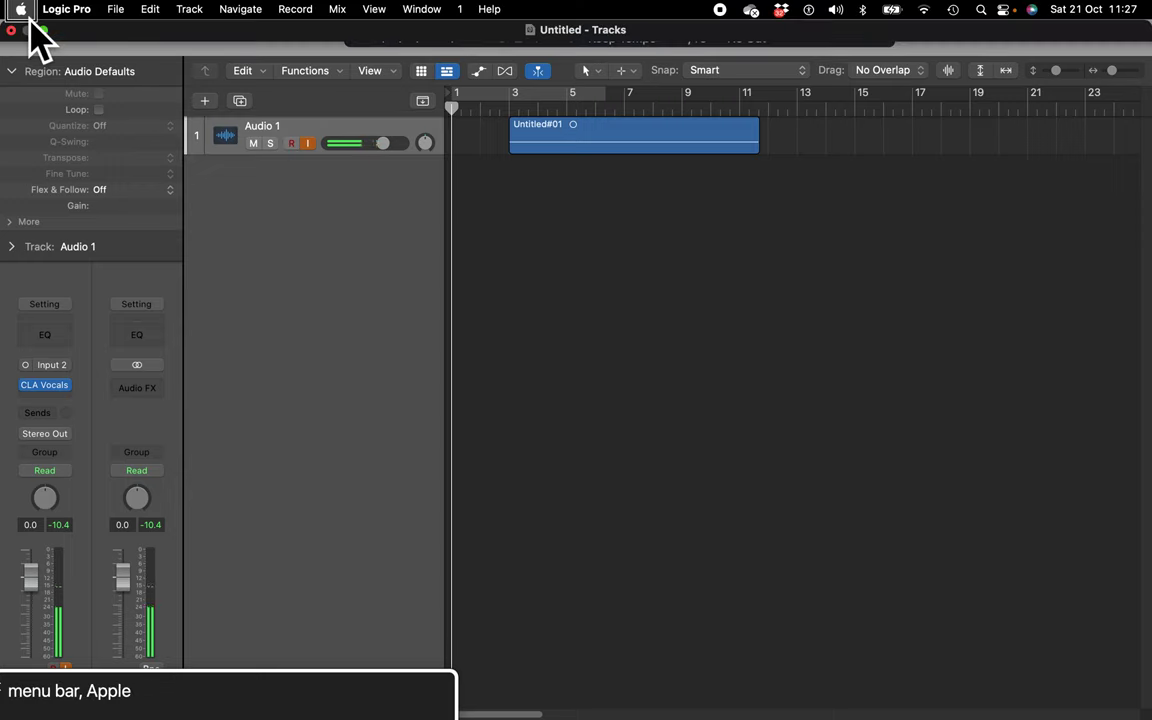
click(304, 17)
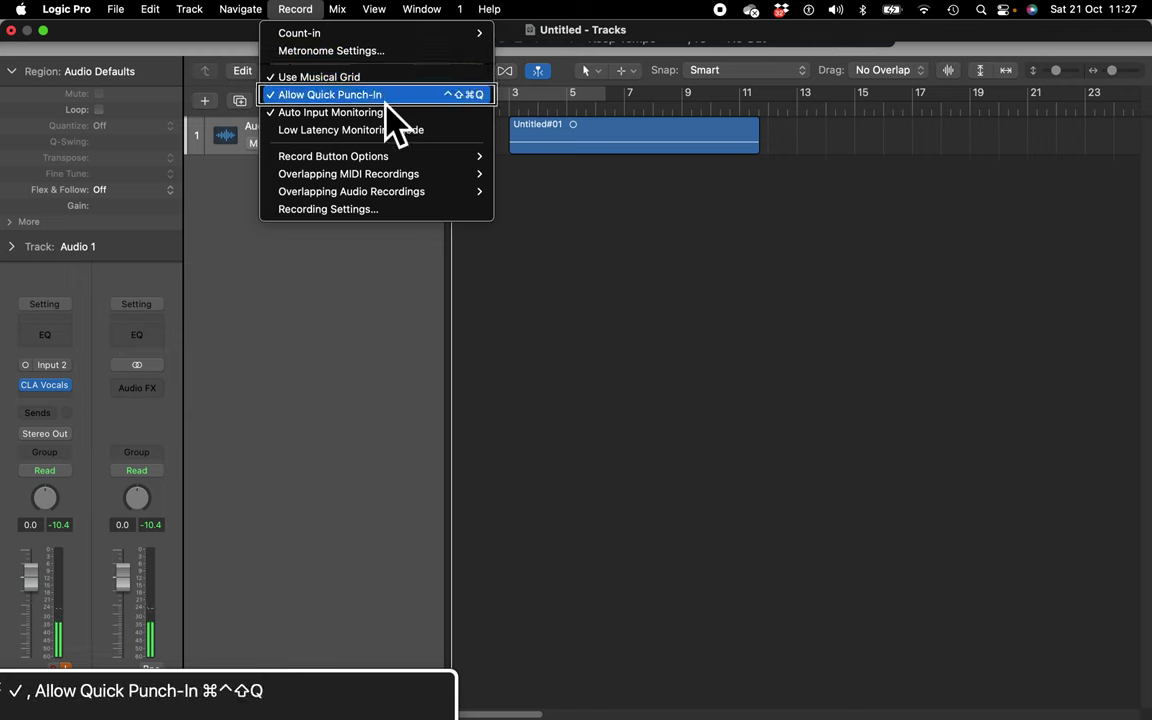
key(Escape)
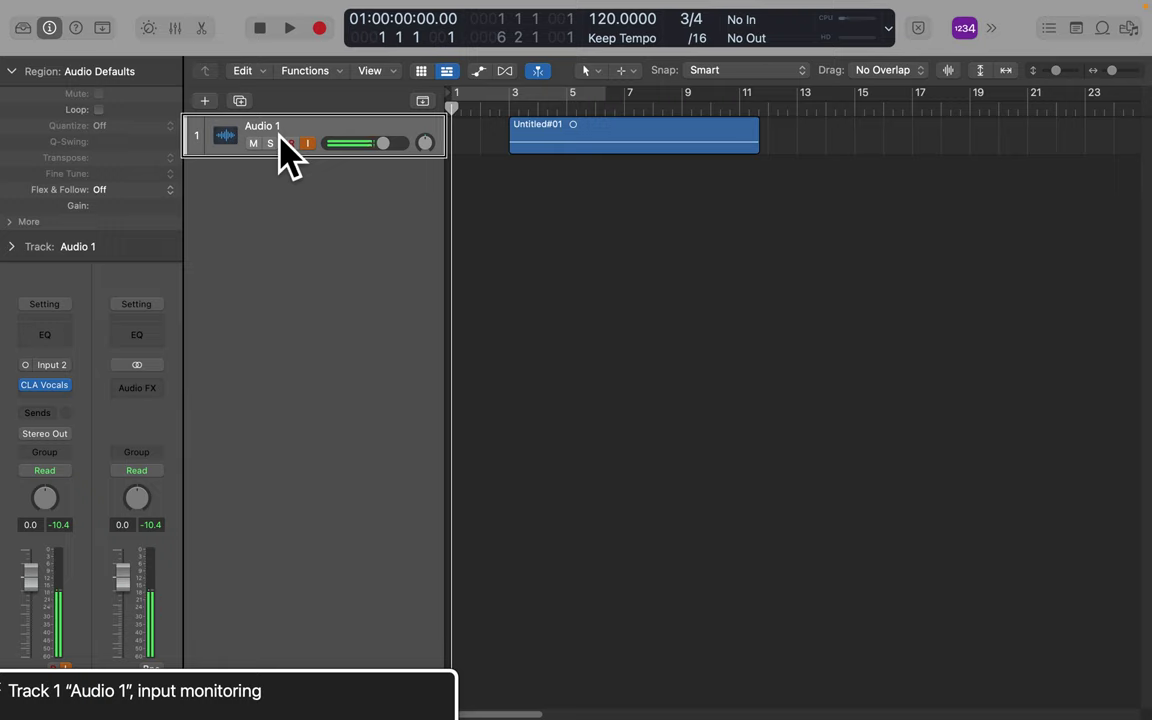
Step: Move the VoiceOver focus into the Tracks header and onto the Audio 1 track
key(ctrl+alt+shift+Up)
key(ctrl+alt+shift+Down)
key(ctrl+alt+Right)
key(ctrl+alt+Right)
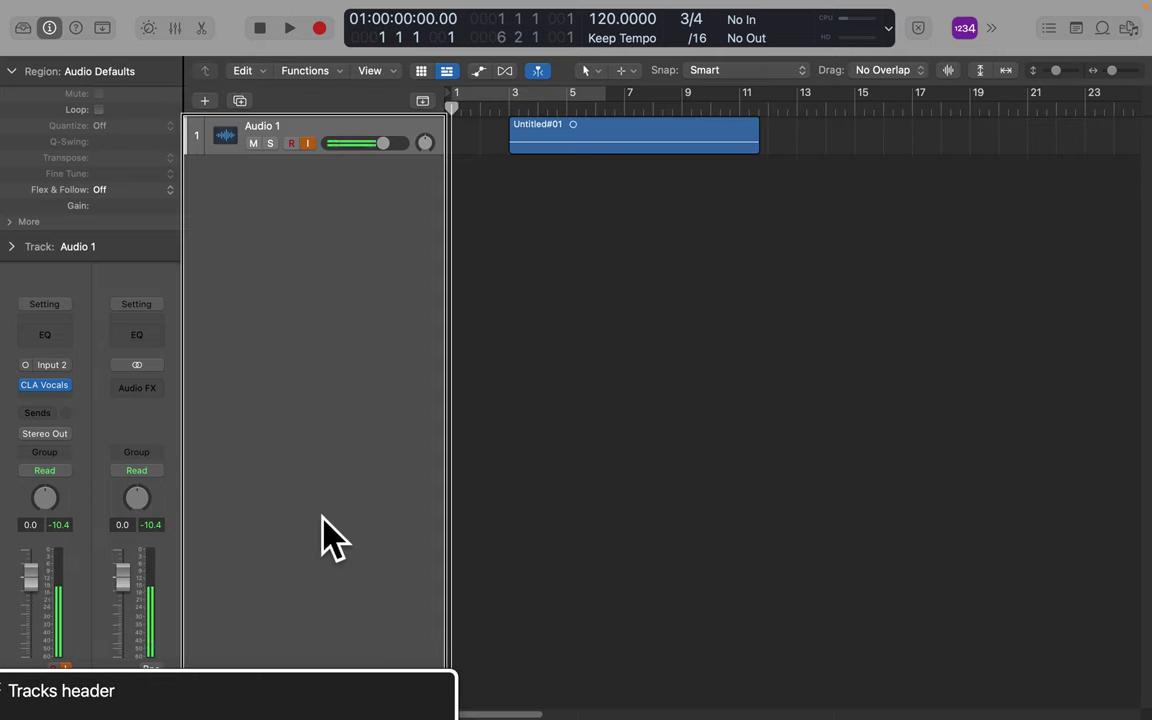
key(ctrl+alt+shift+Down)
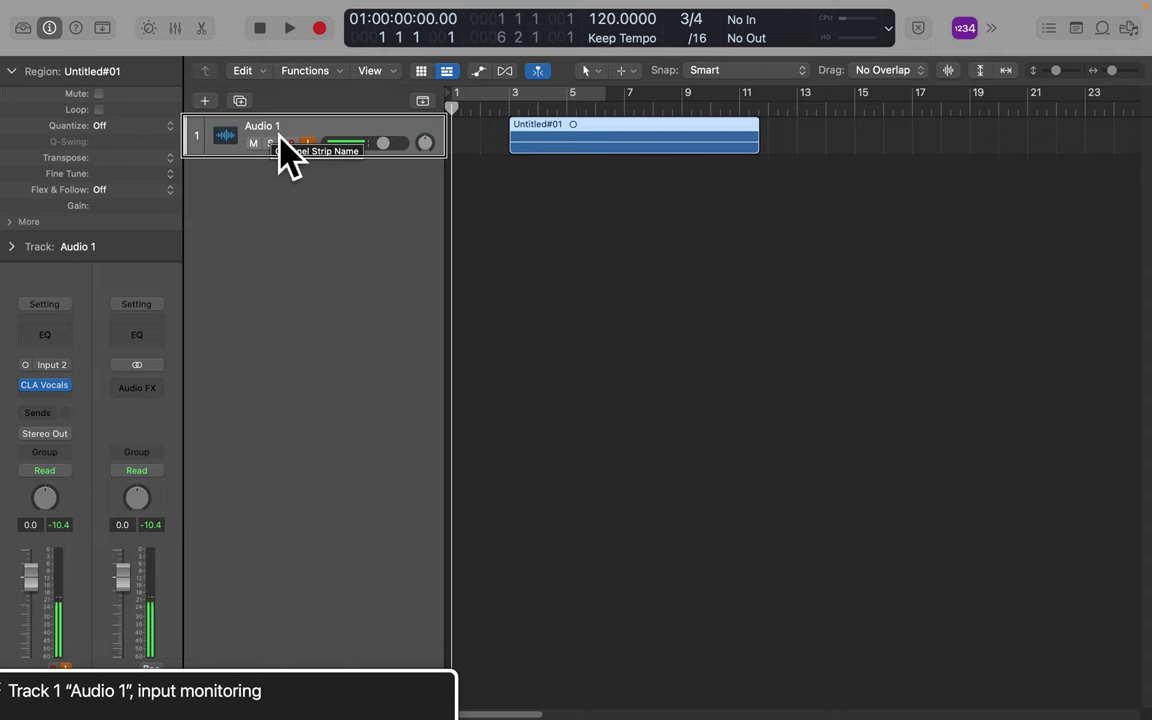
Step: Place the playhead at bar 3, where the Untitled#01 region starts, and briefly test playback from there
key(period)
key(period)
key(space)
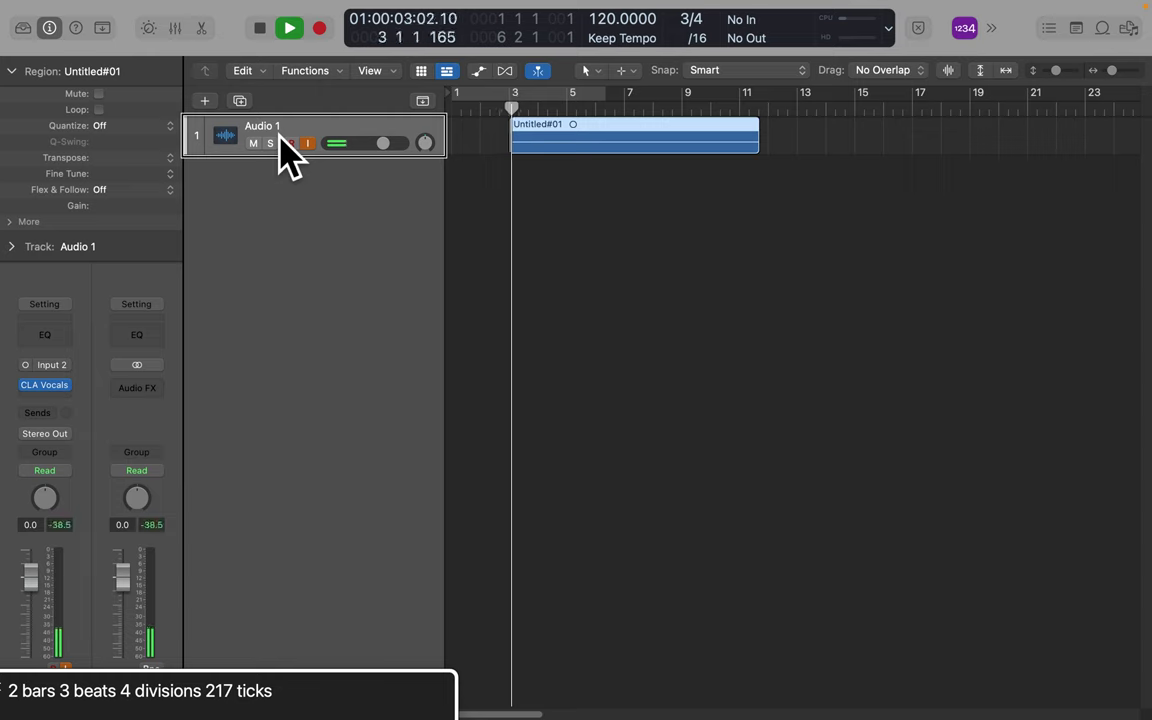
key(space)
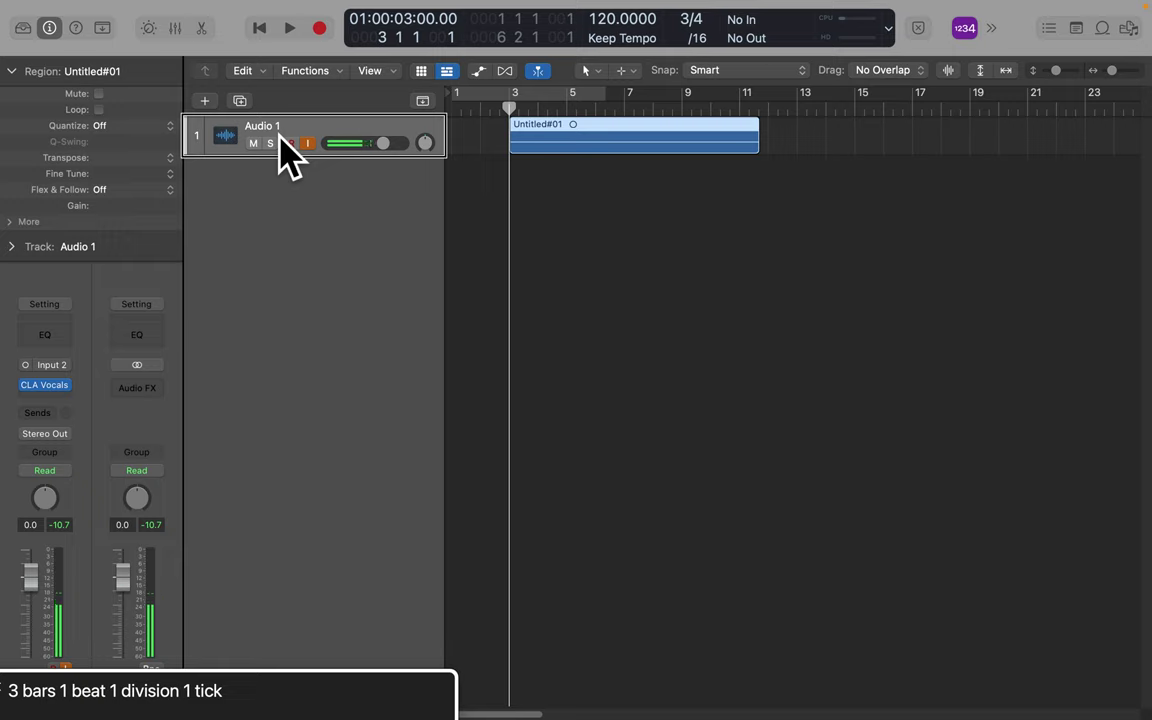
Step: Play from bar 3 and punch in a recording on Audio 1 from about bar 7 to bar 10 without stopping playback
key(space)
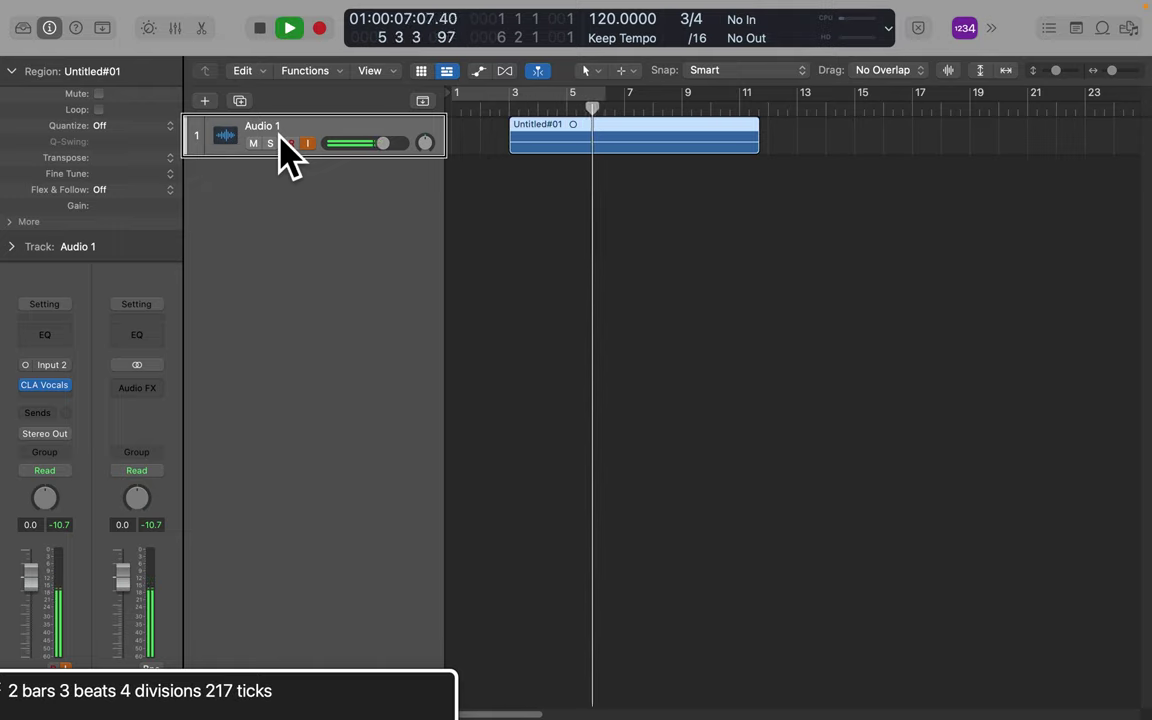
key(r)
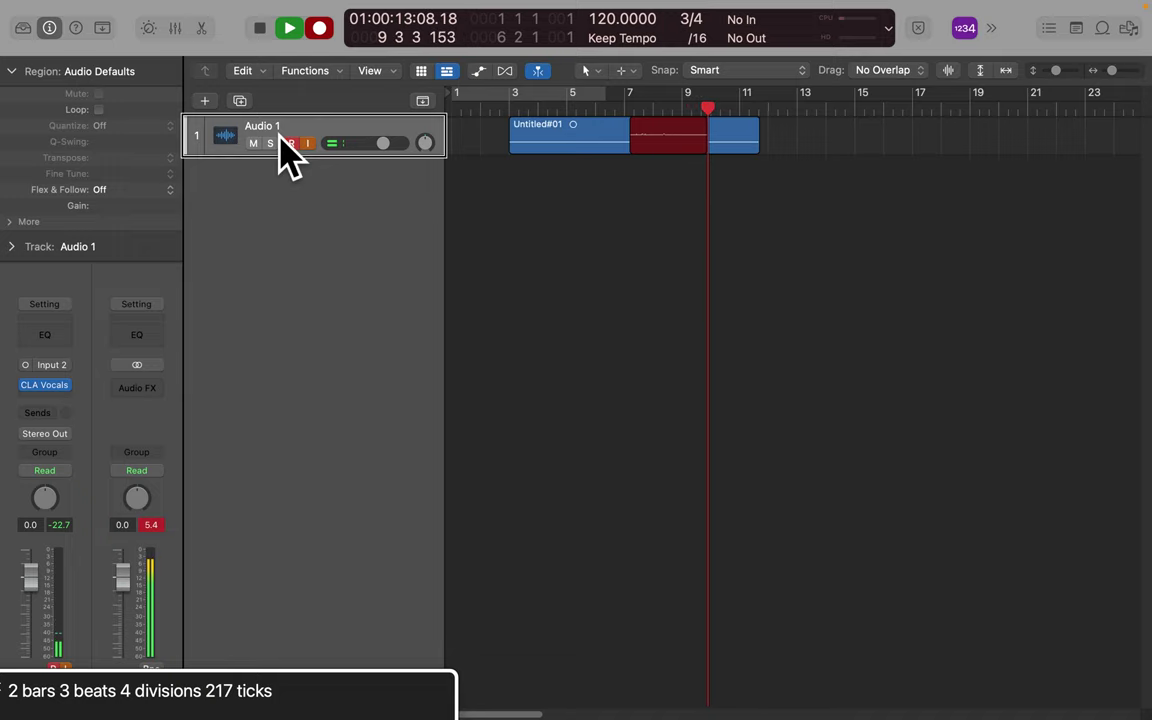
key(r)
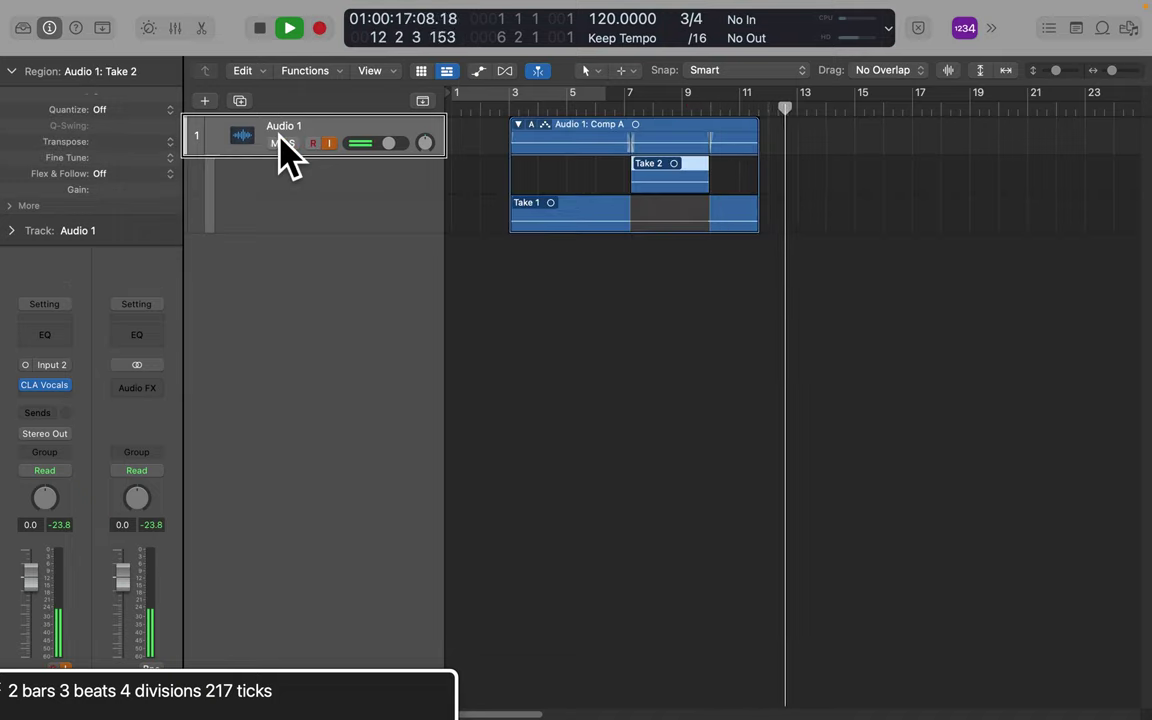
key(space)
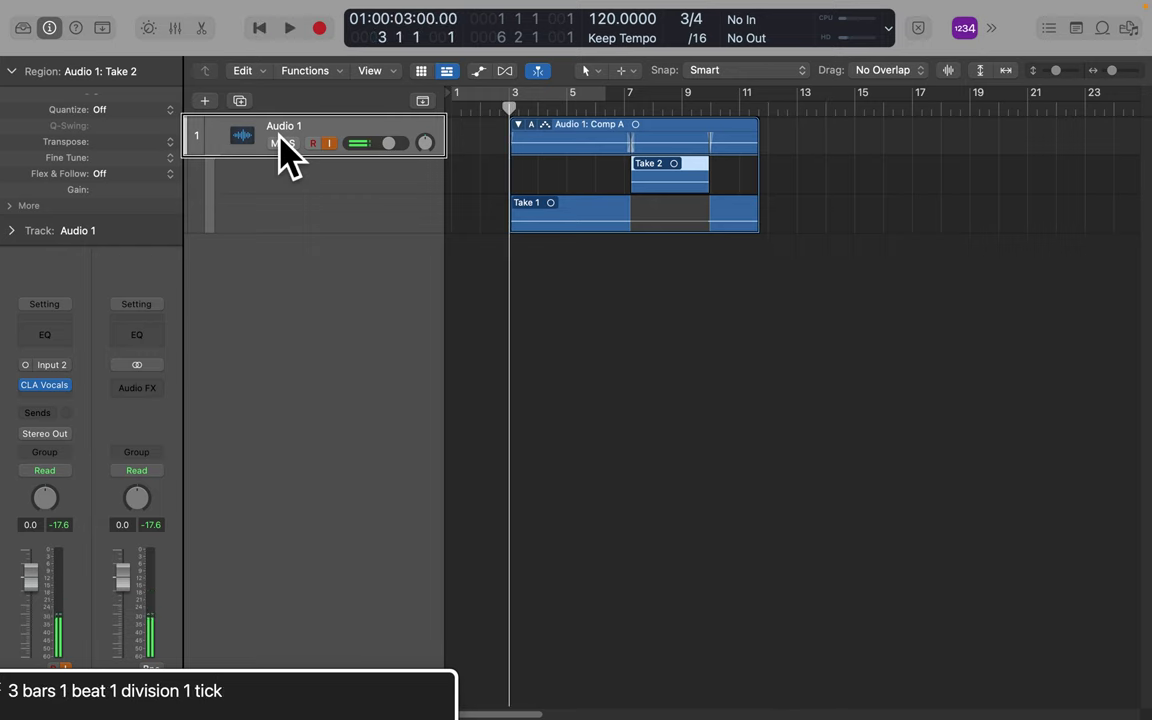
Step: Listen to the comp from bar 3 and around the punch-in point at bar 7, and undo the punch recording
key(space)
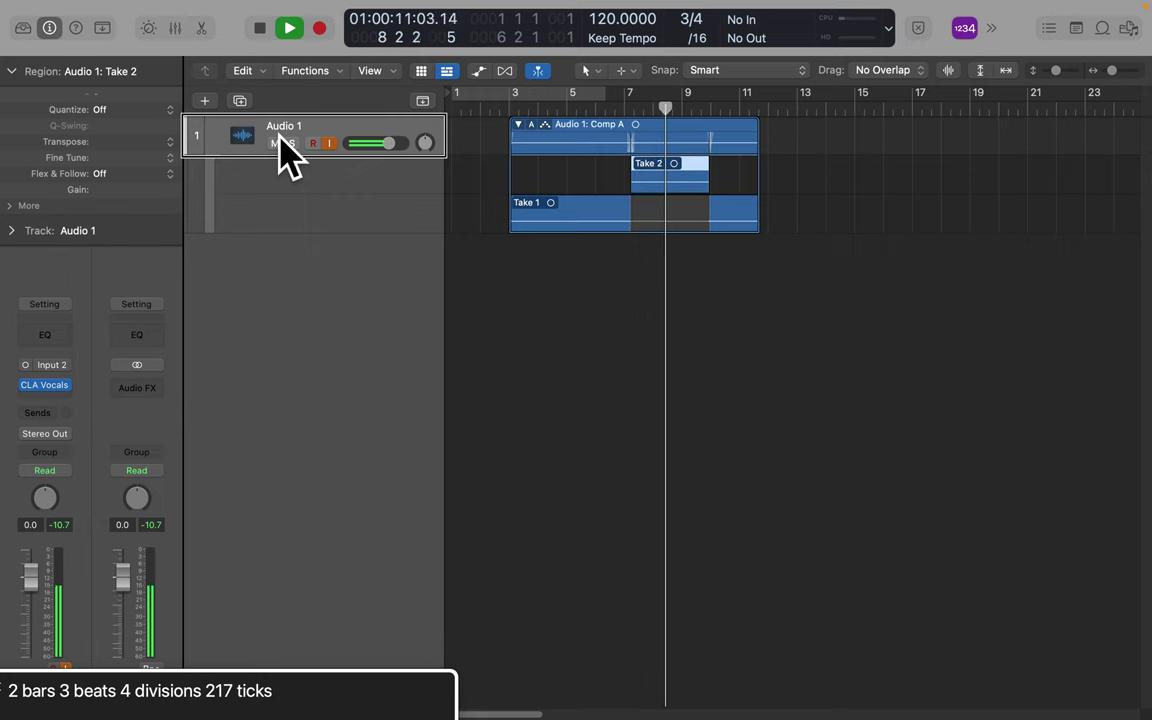
key(space)
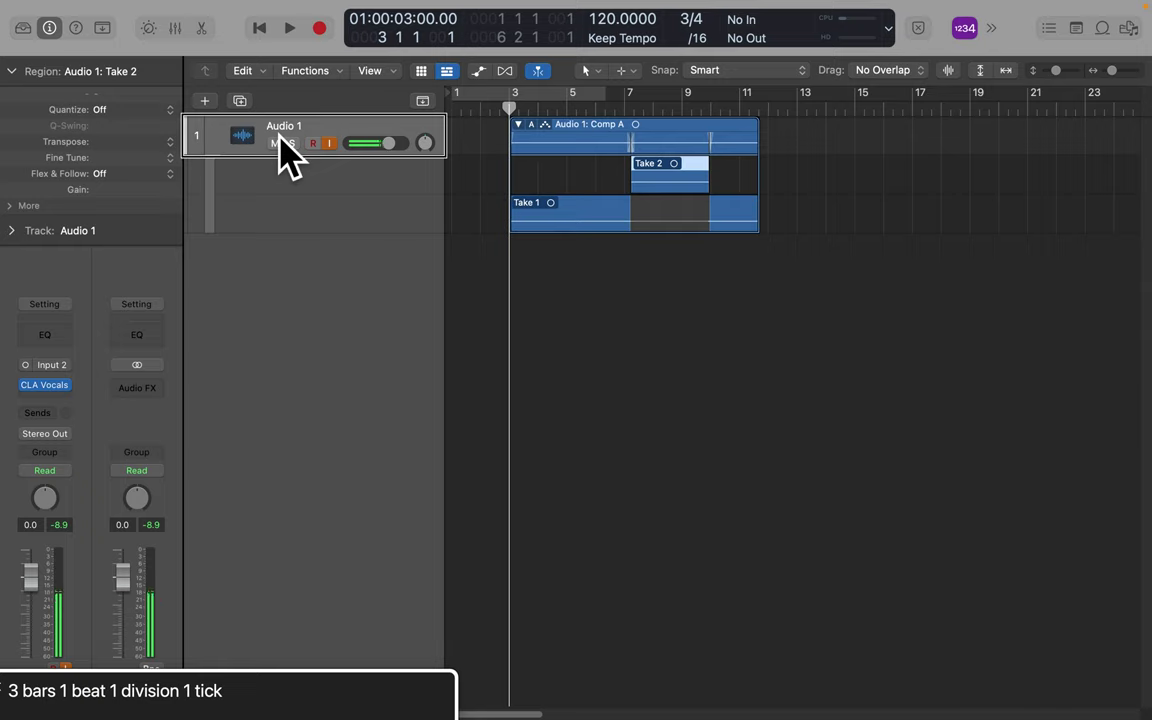
key(space)
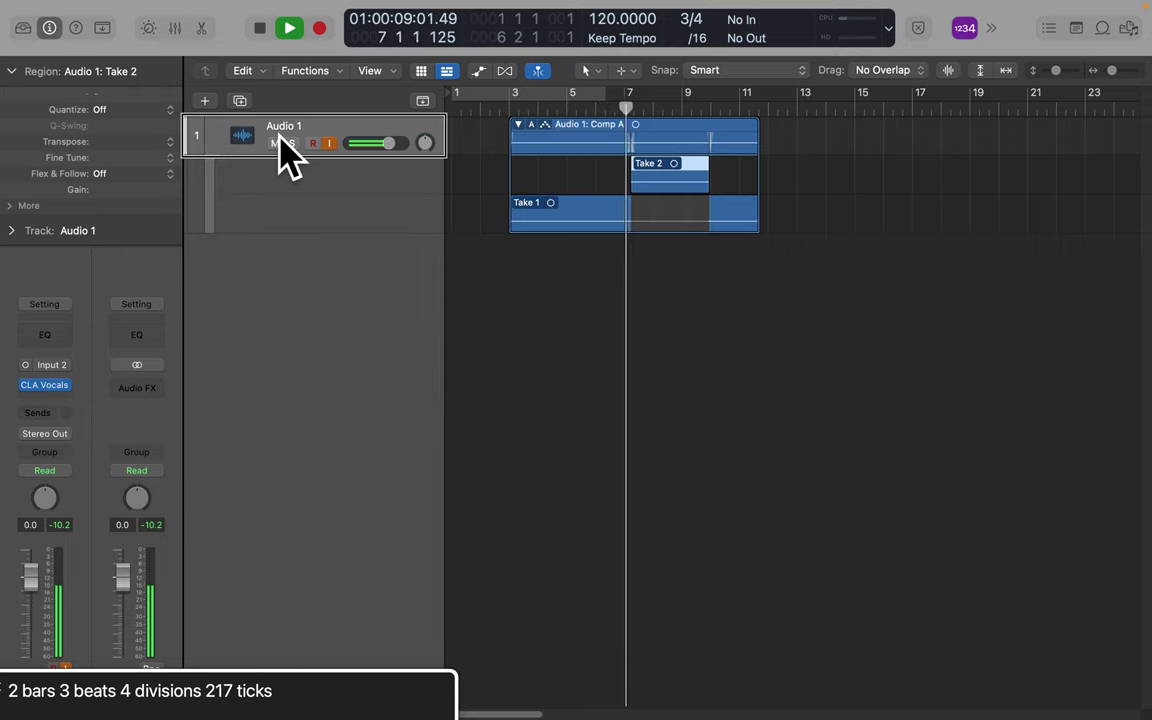
key(space)
key(space)
key(period)
key(comma)
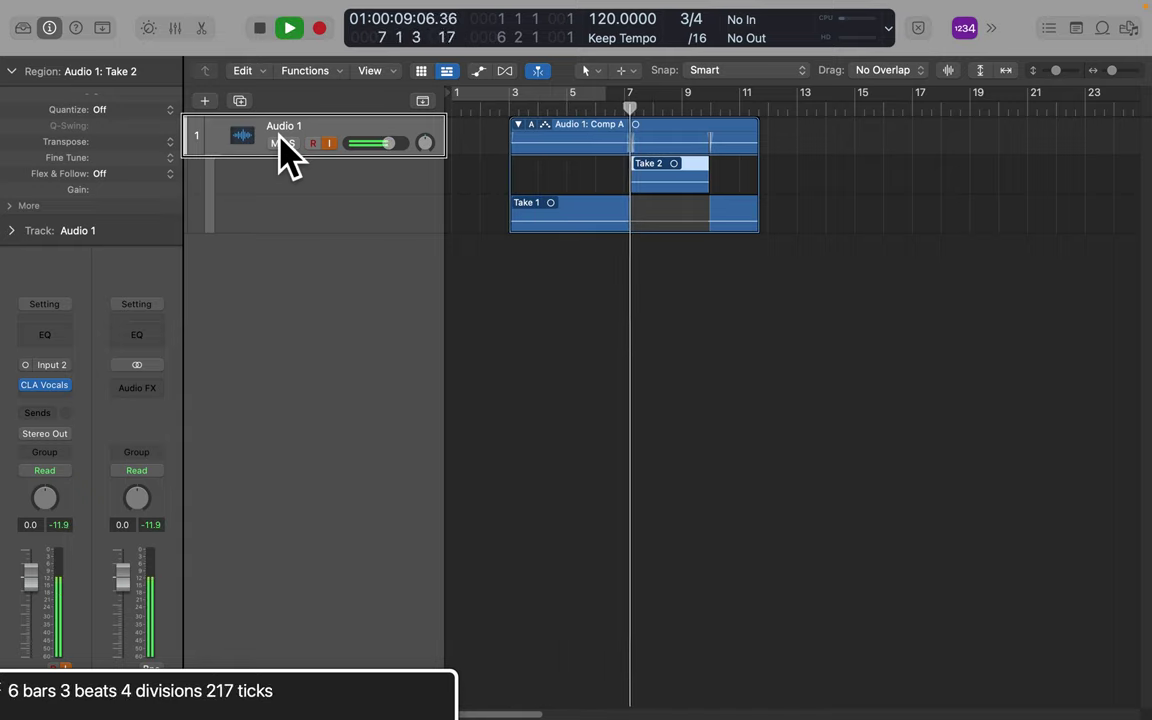
key(comma)
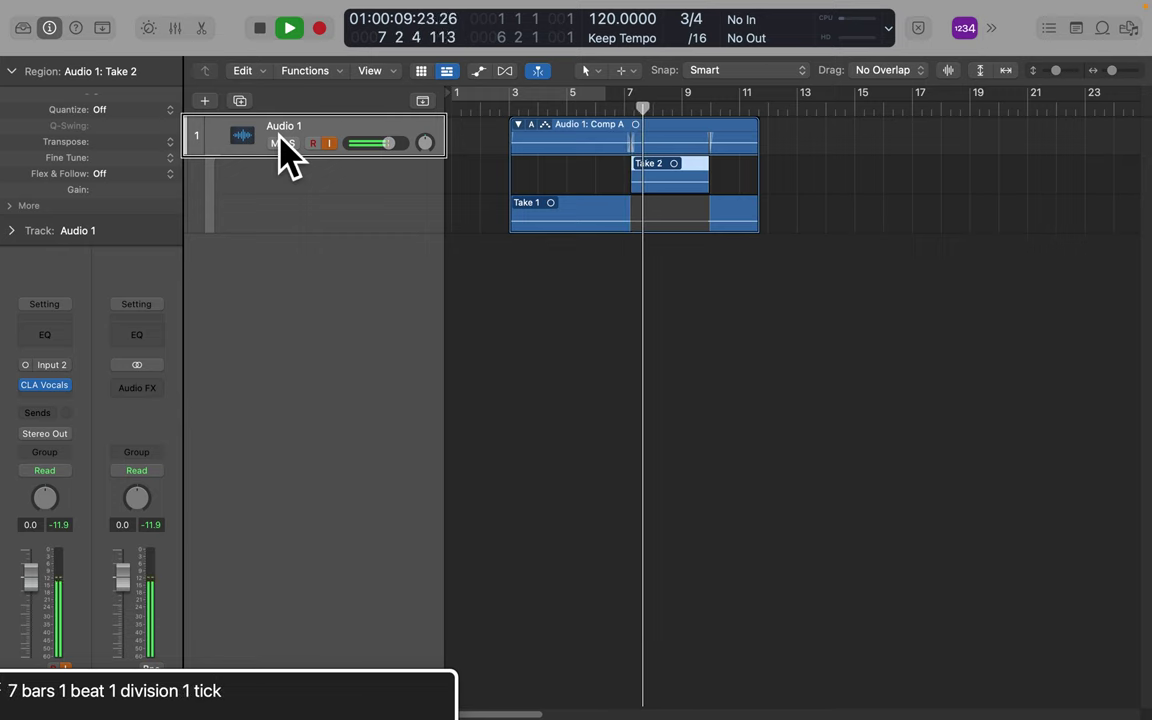
key(comma)
key(space)
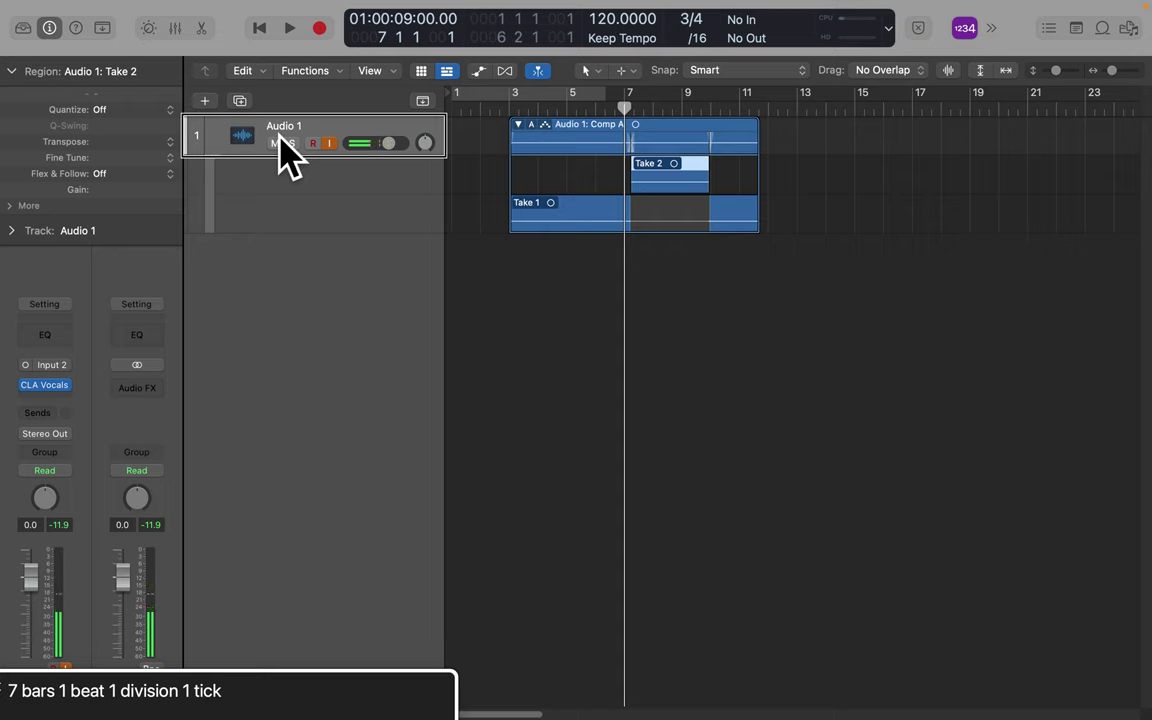
key(super+z)
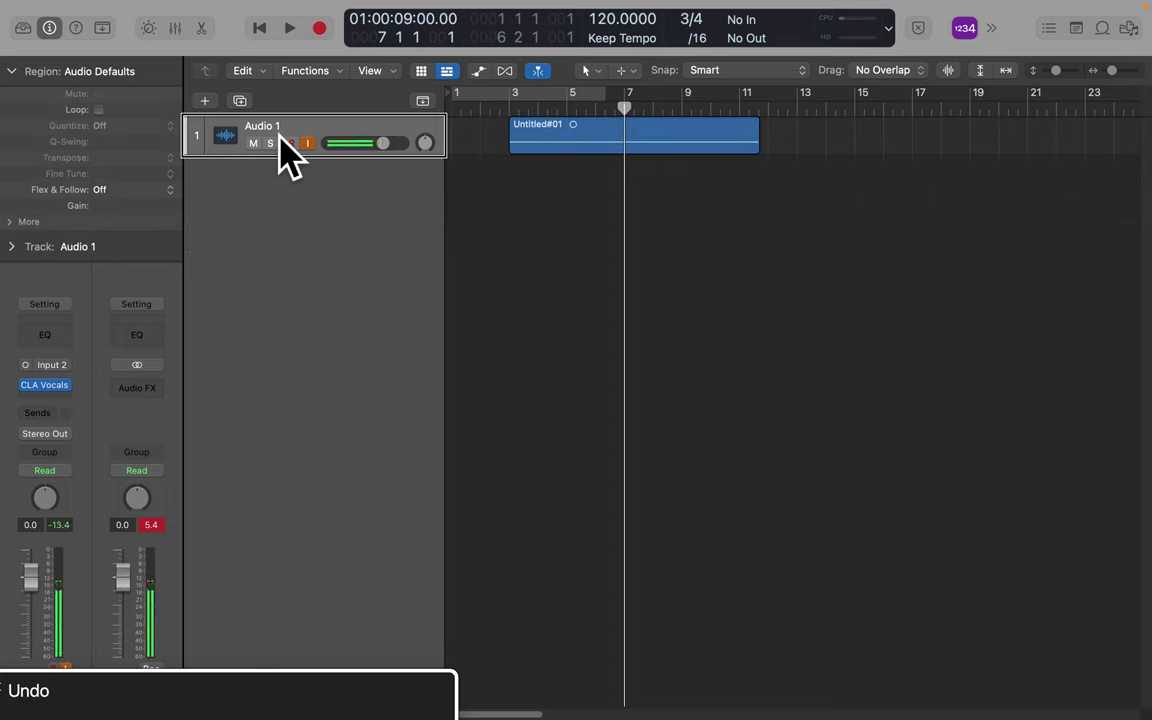
Step: Audition the original Untitled#01 region from bar 6, and stop with the playhead at bar 6
key(comma)
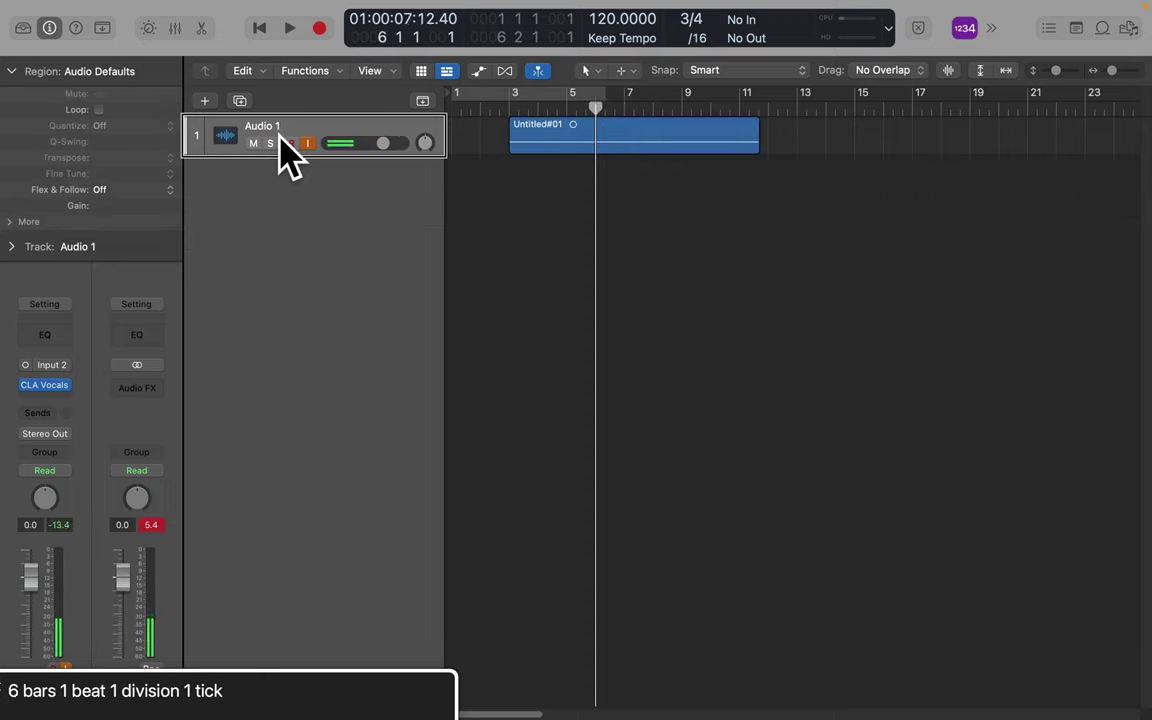
key(space)
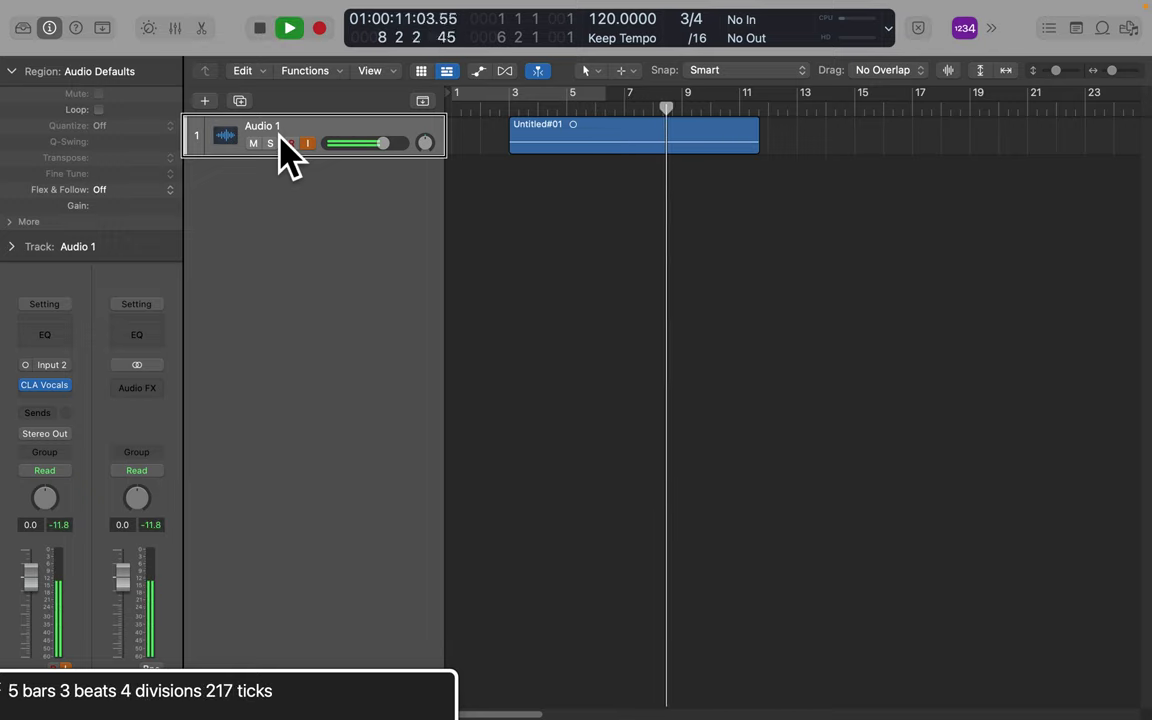
key(comma)
key(comma)
key(comma)
key(comma)
key(space)
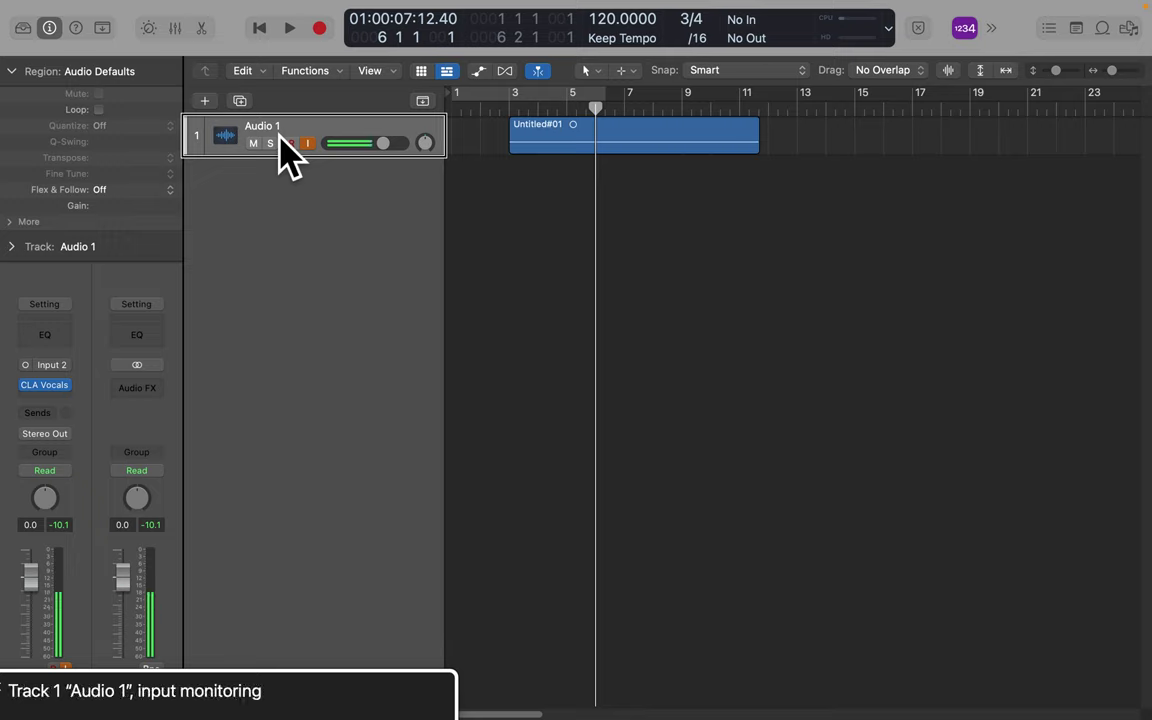
Step: Turn on Record Enable for the Audio 1 track, and return the VoiceOver focus to the track
key(ctrl+alt+shift+Down)
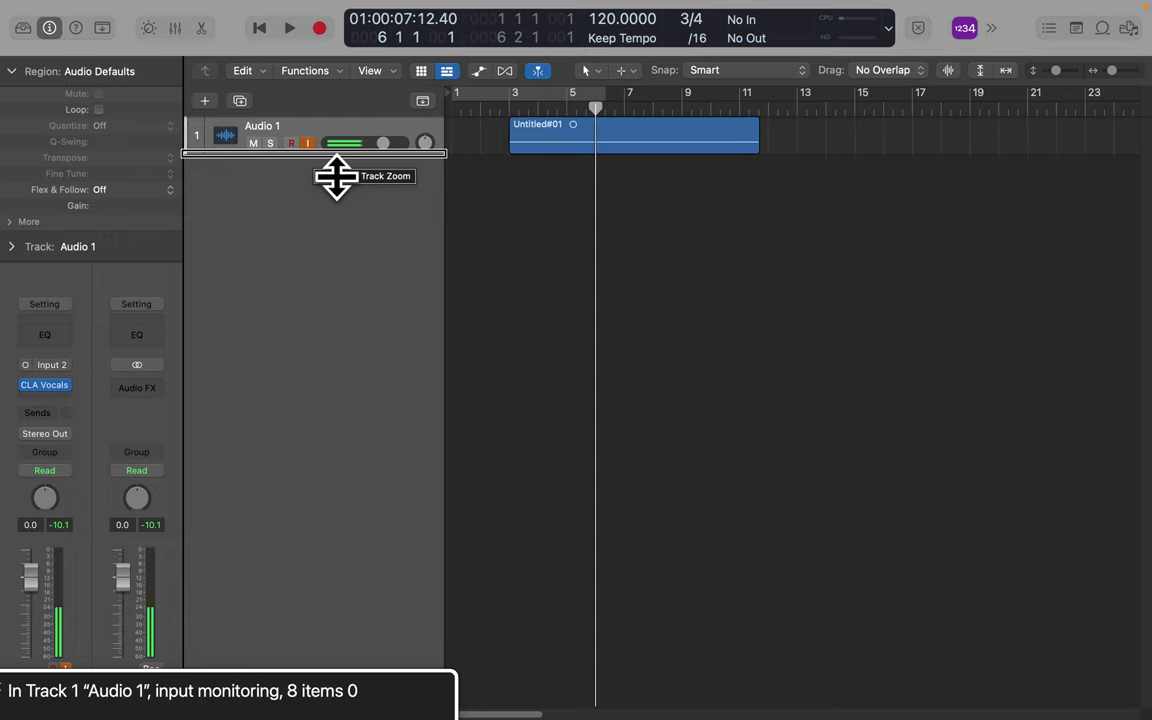
double_click(315, 130)
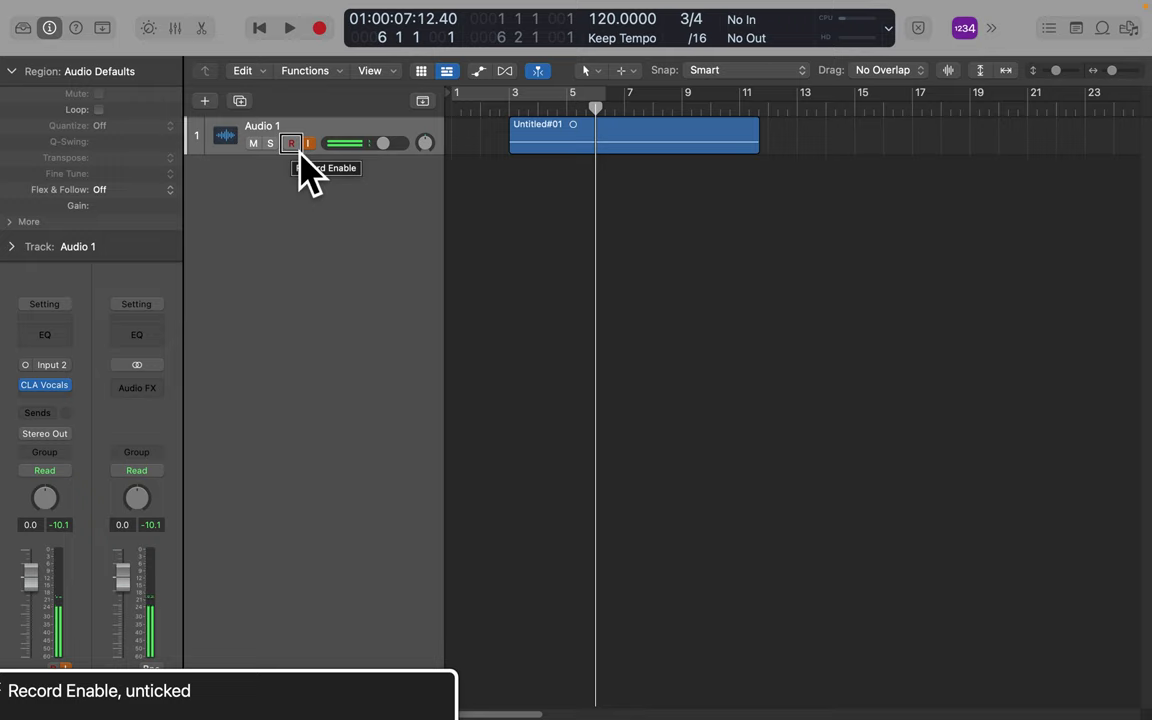
click(300, 155)
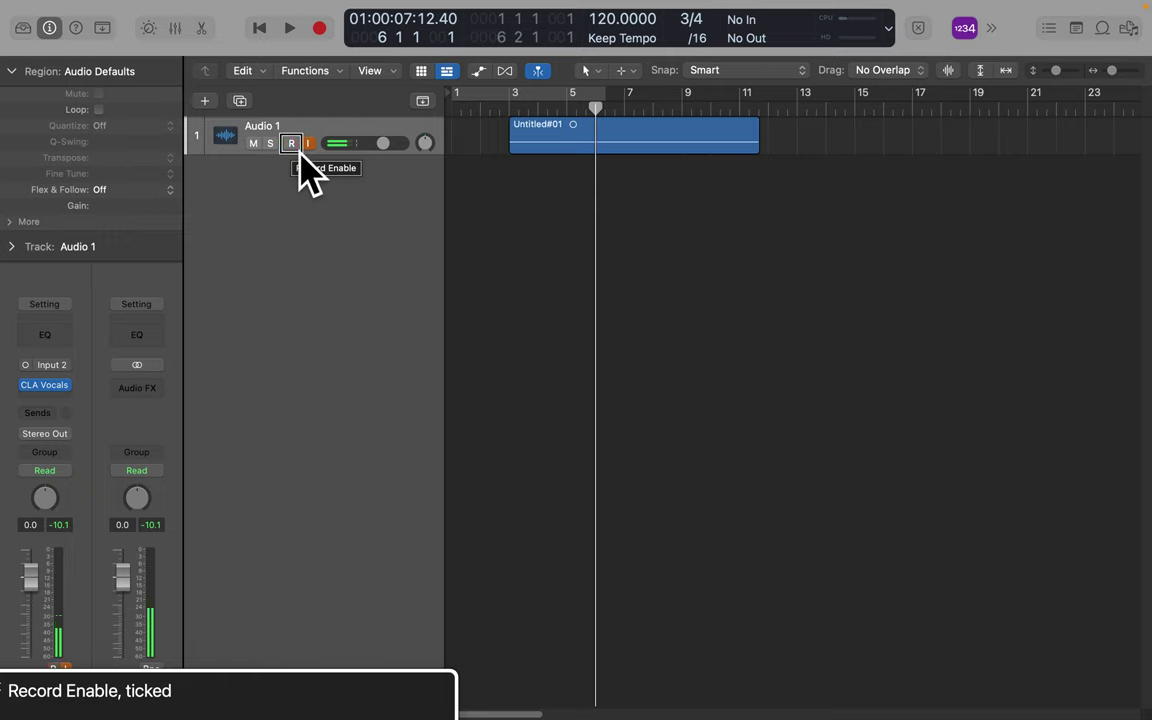
click(296, 148)
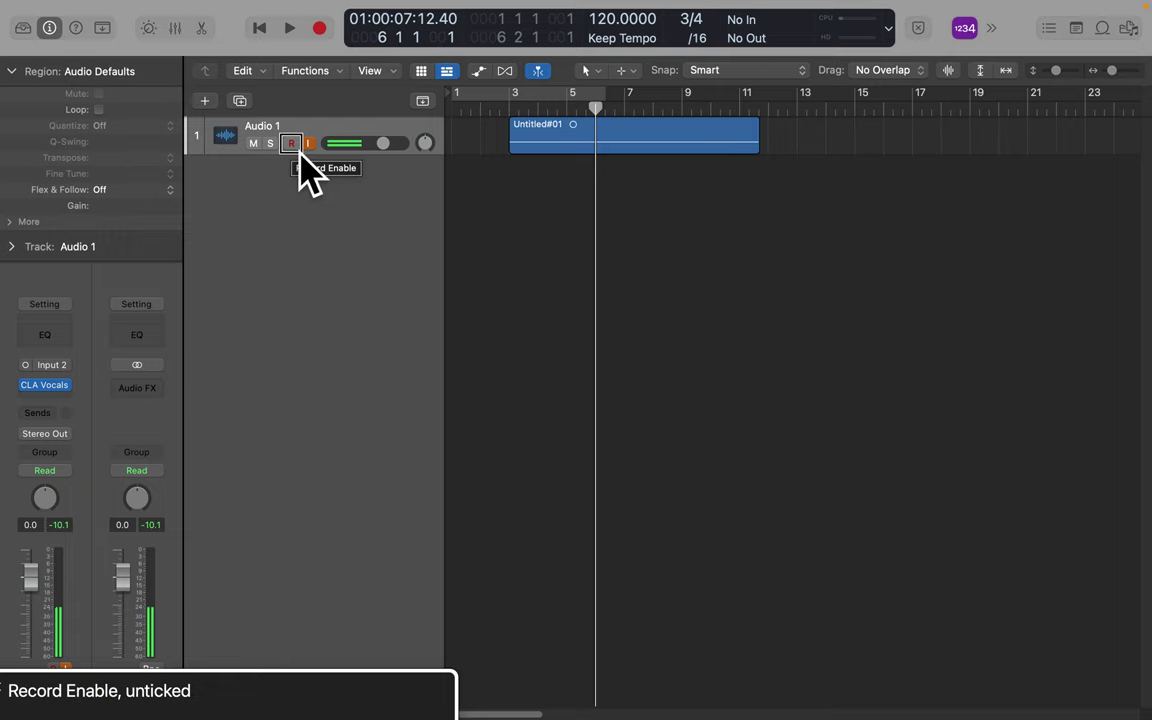
click(300, 155)
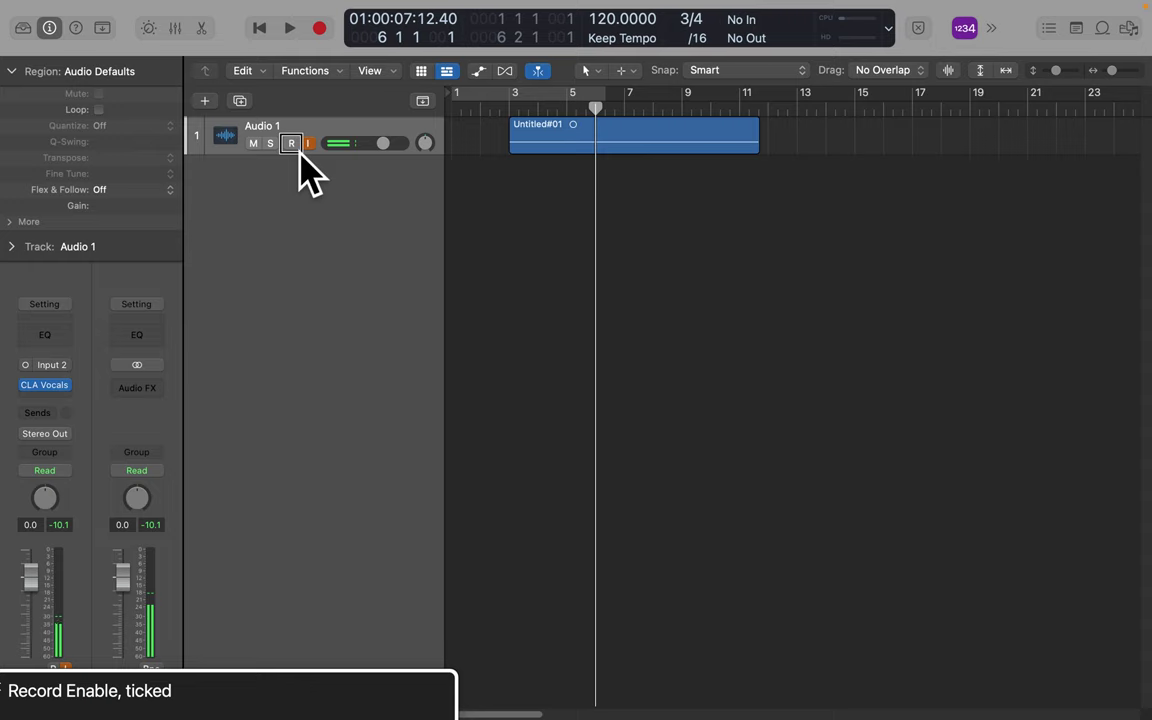
key(ctrl+alt+shift+Up)
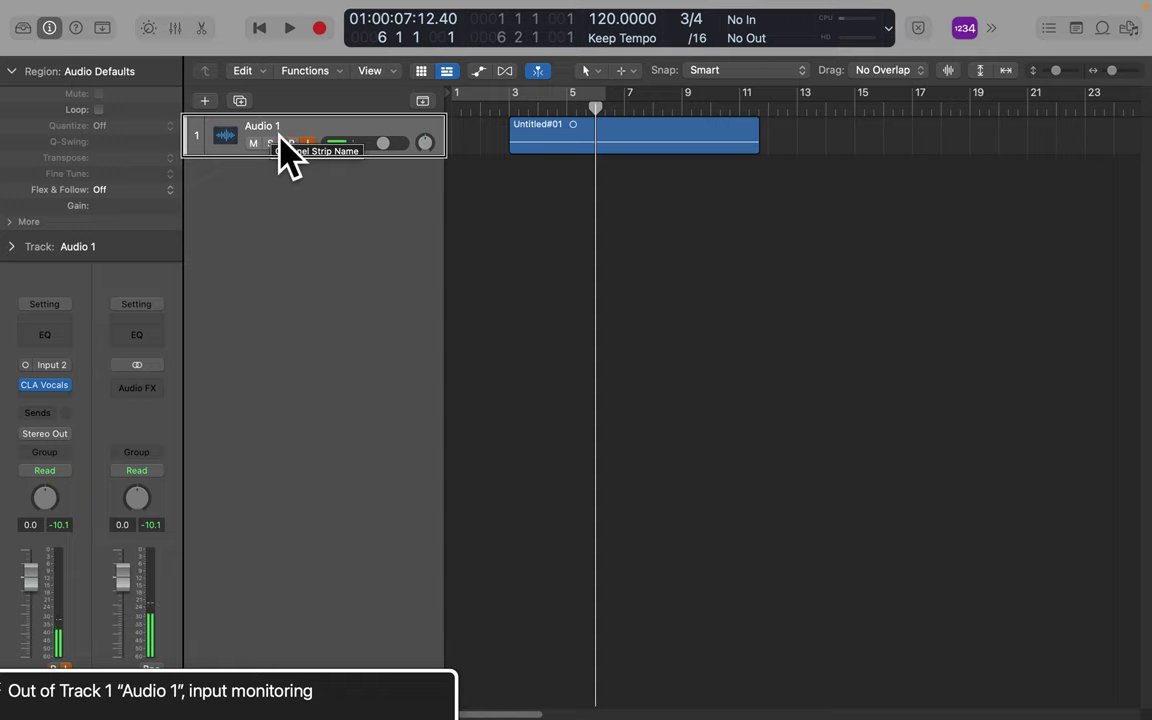
Step: Start playback from bar 6, move the playhead back to bar 5, and stop there
key(space)
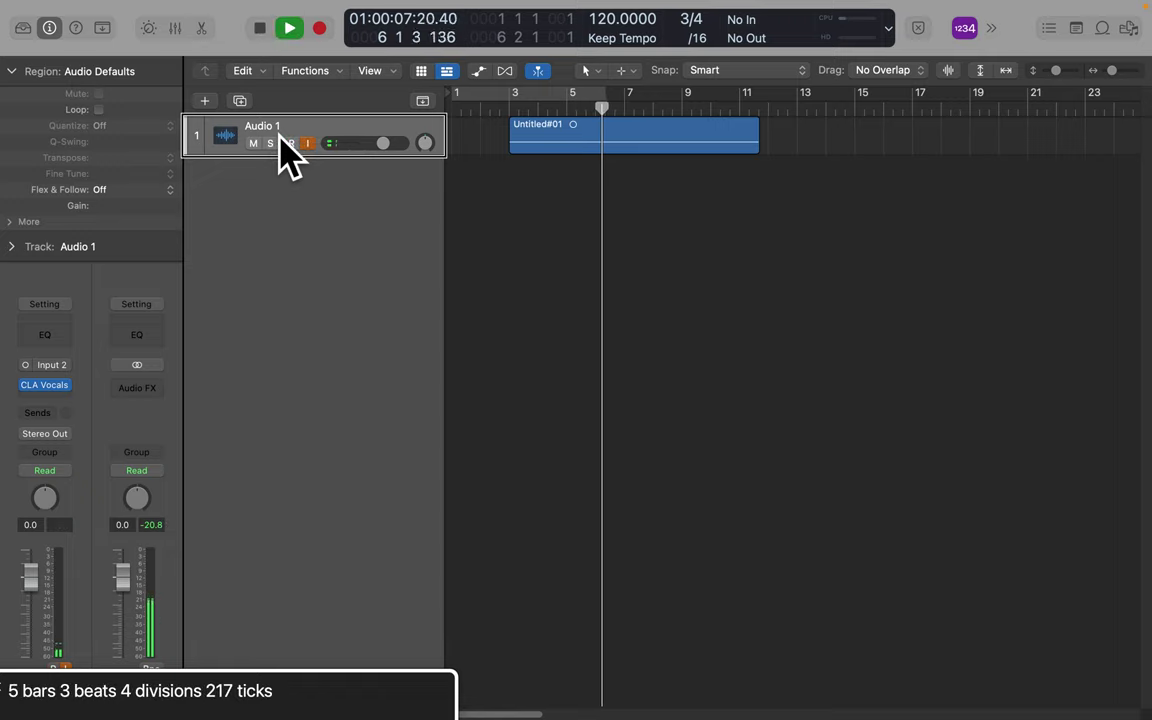
key(comma)
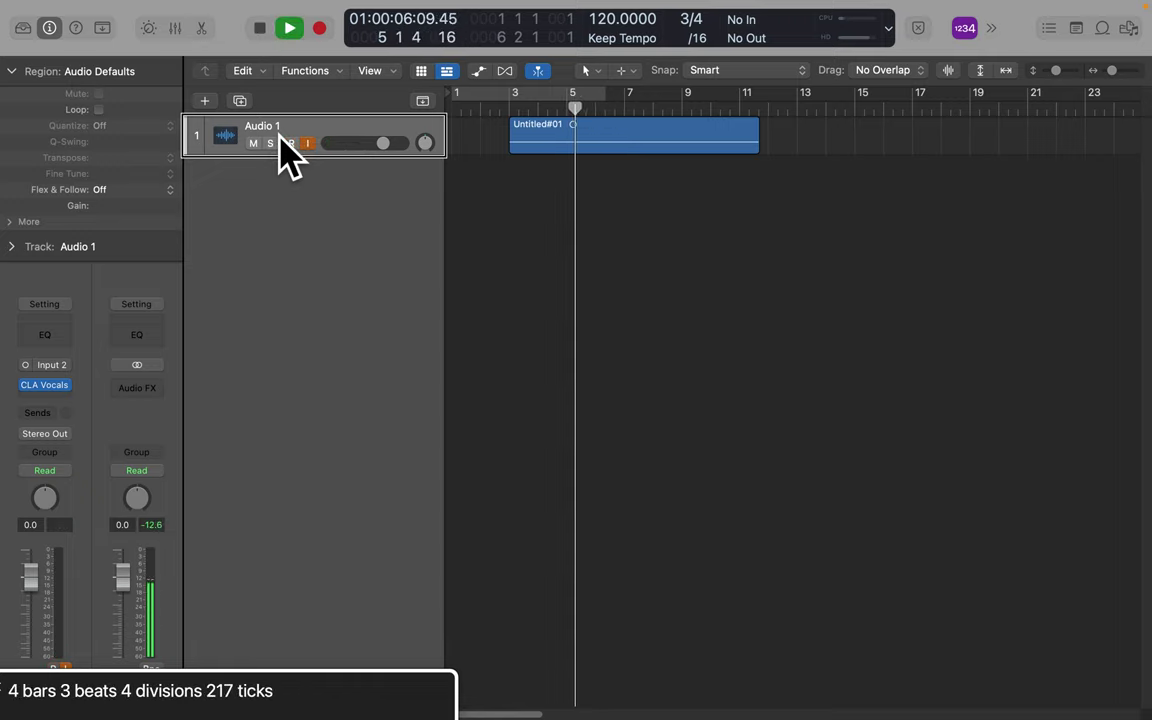
key(space)
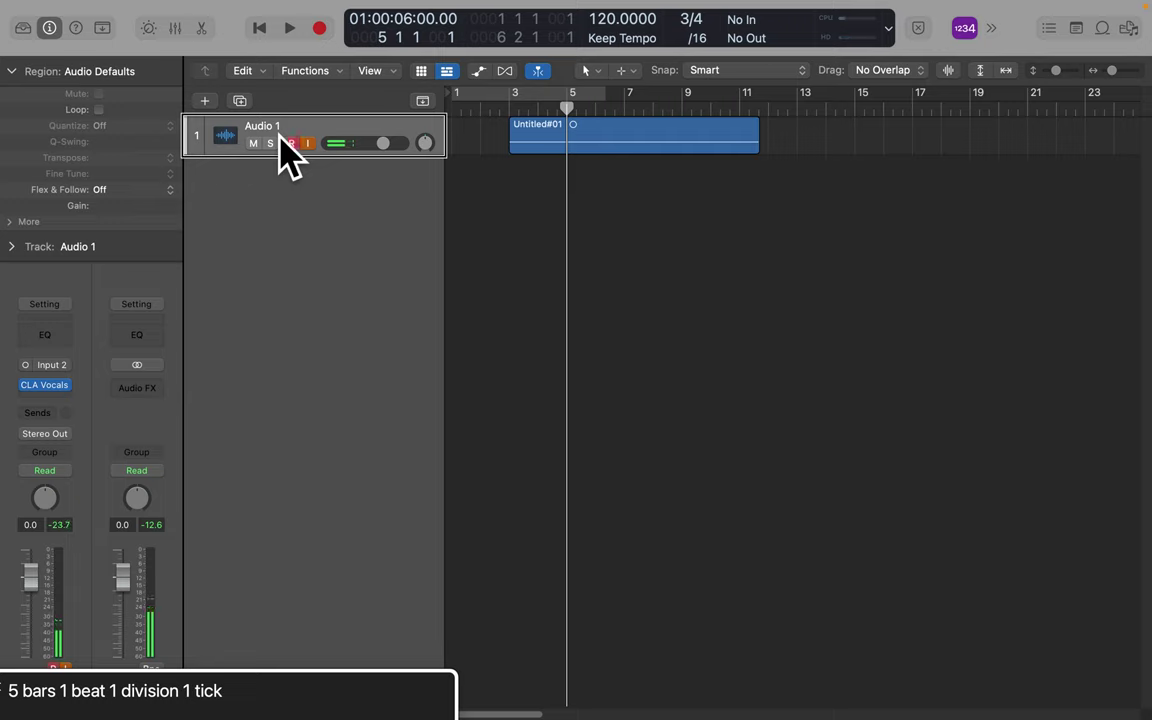
Step: Play from bar 5, punch in a recording on Audio 1 from just before bar 7 to past bar 9, and stop playback
key(space)
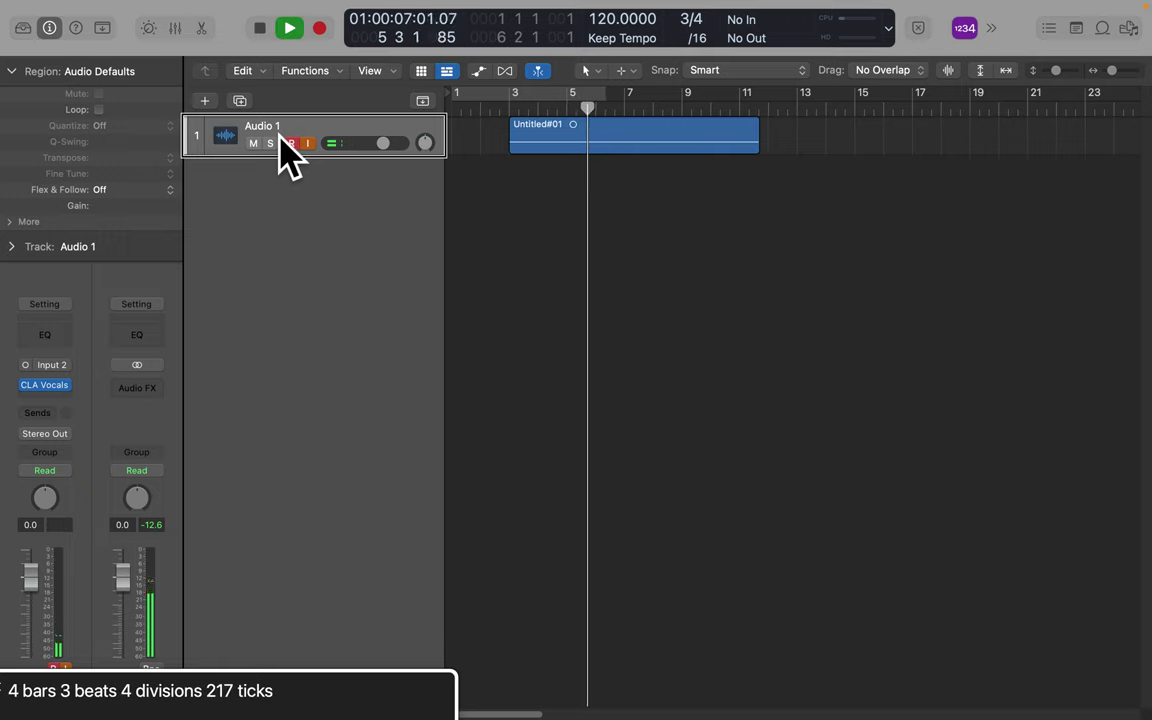
key(r)
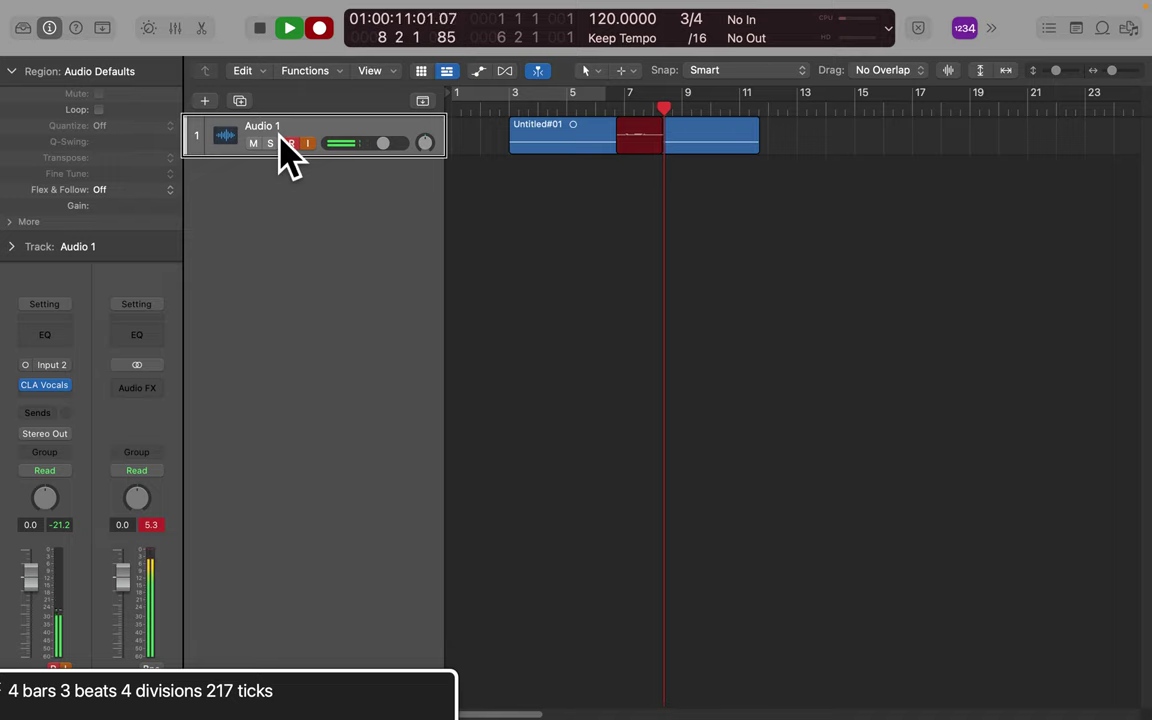
key(r)
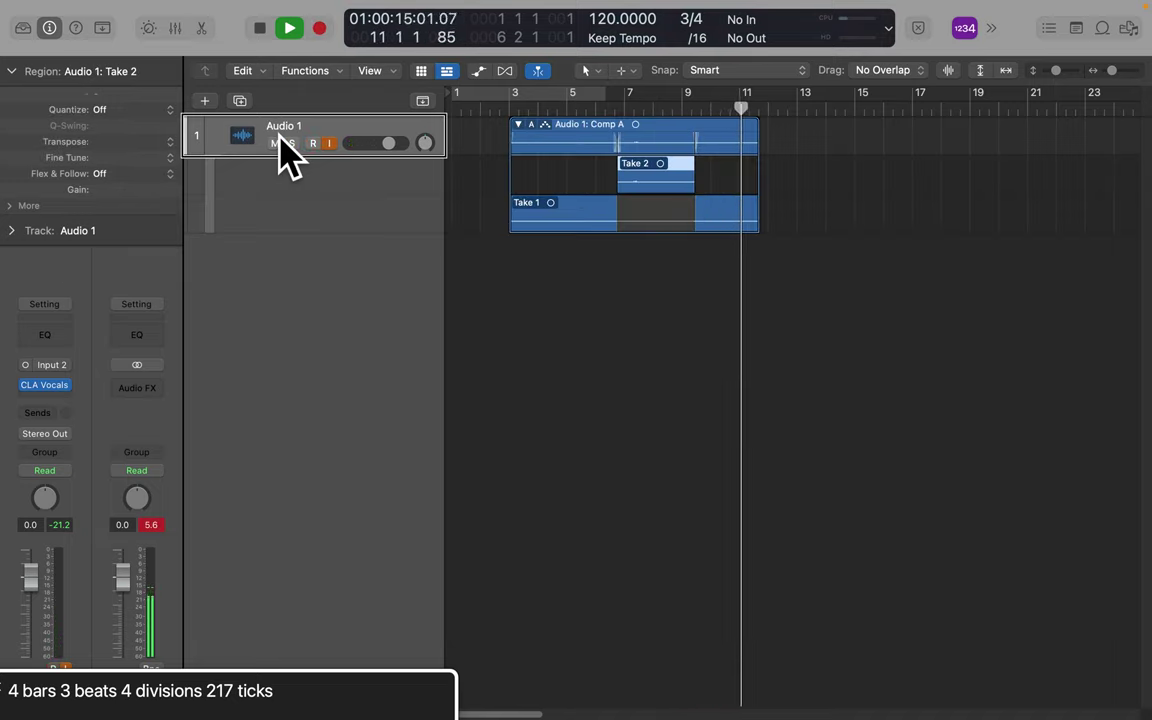
key(space)
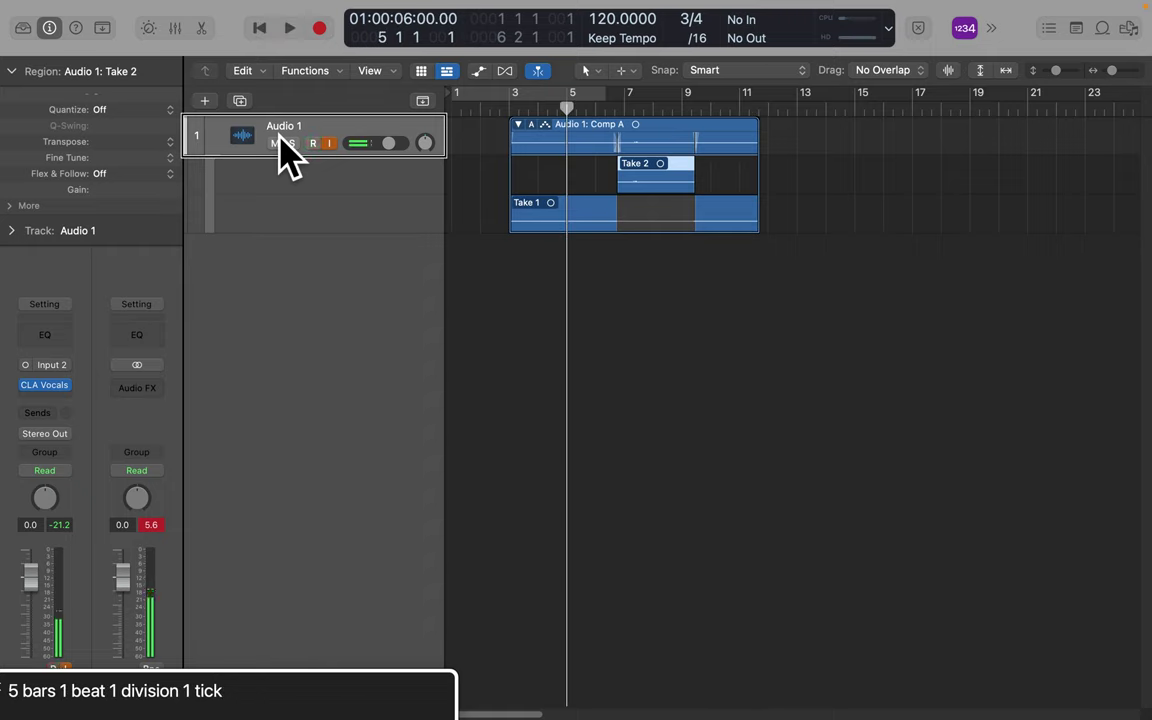
Step: Listen to the punched-in comp from bar 5, stop playback, and undo the punch recording
key(space)
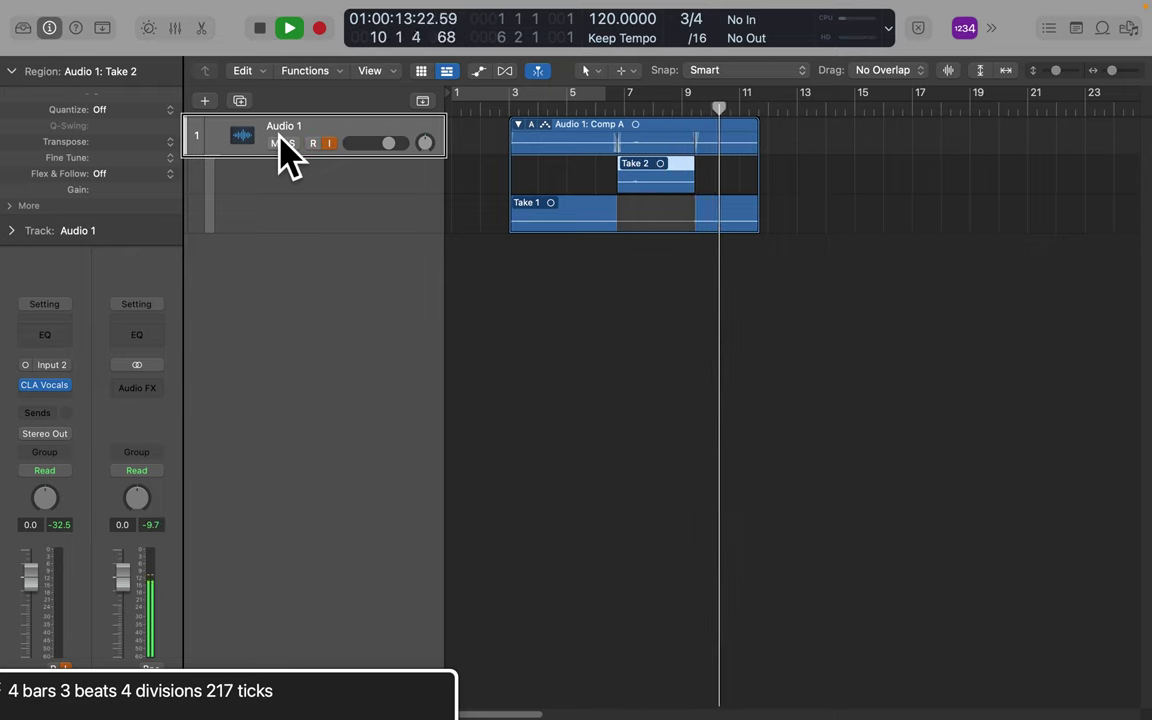
key(space)
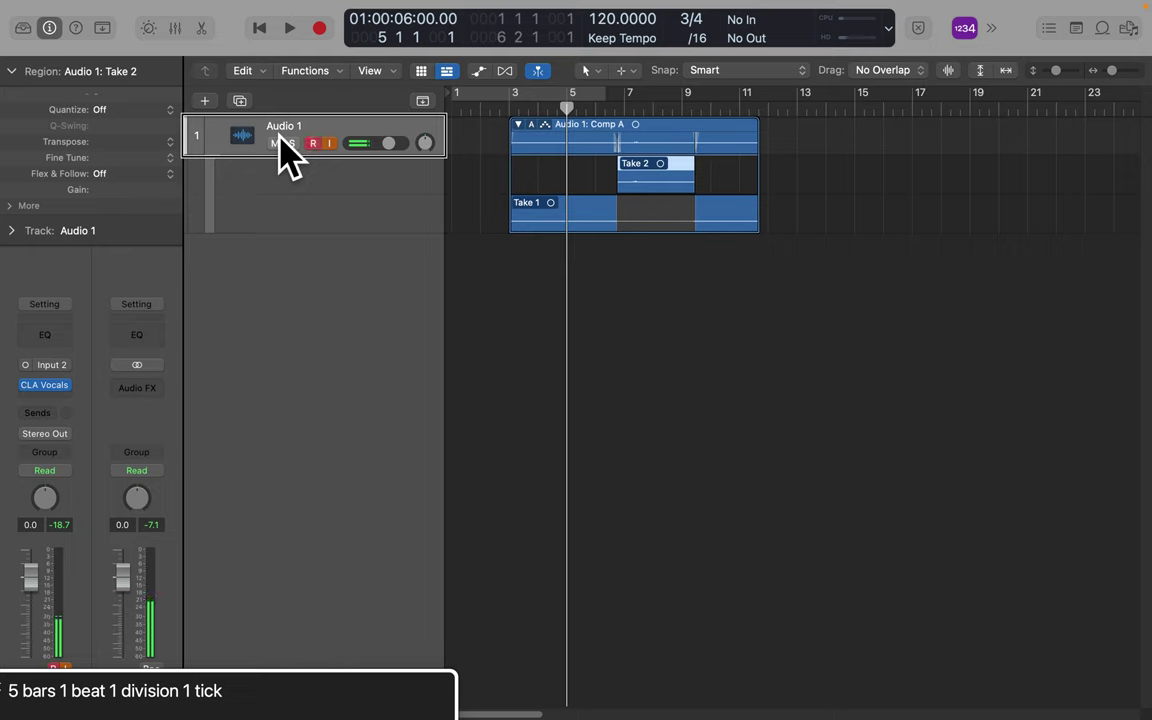
key(super+z)
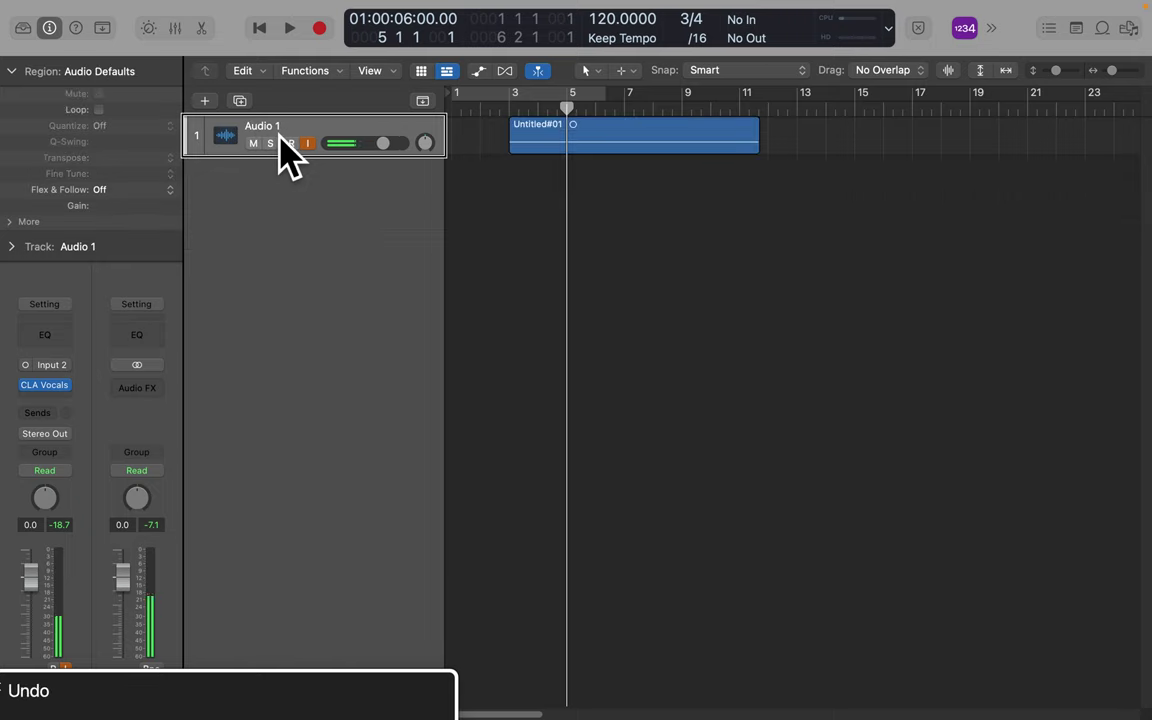
Step: Punch in a recording on Audio 1 from just before bar 7 to bar 9 during playback from bar 5, and audition the comp
key(space)
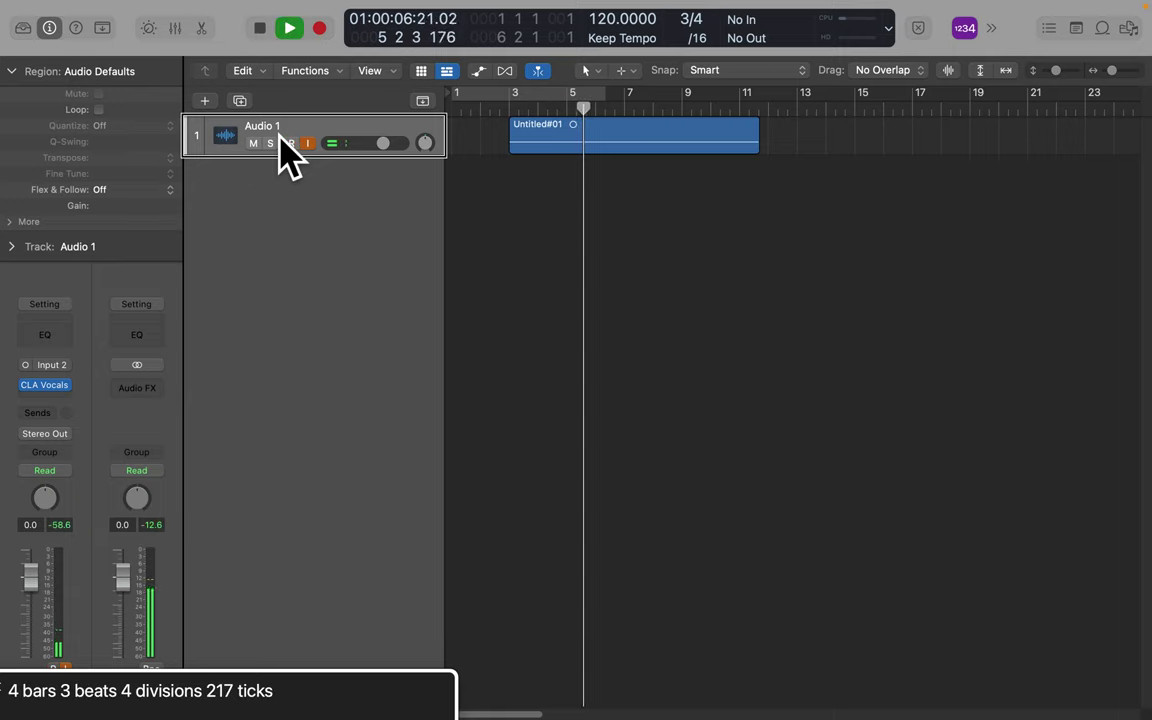
key(r)
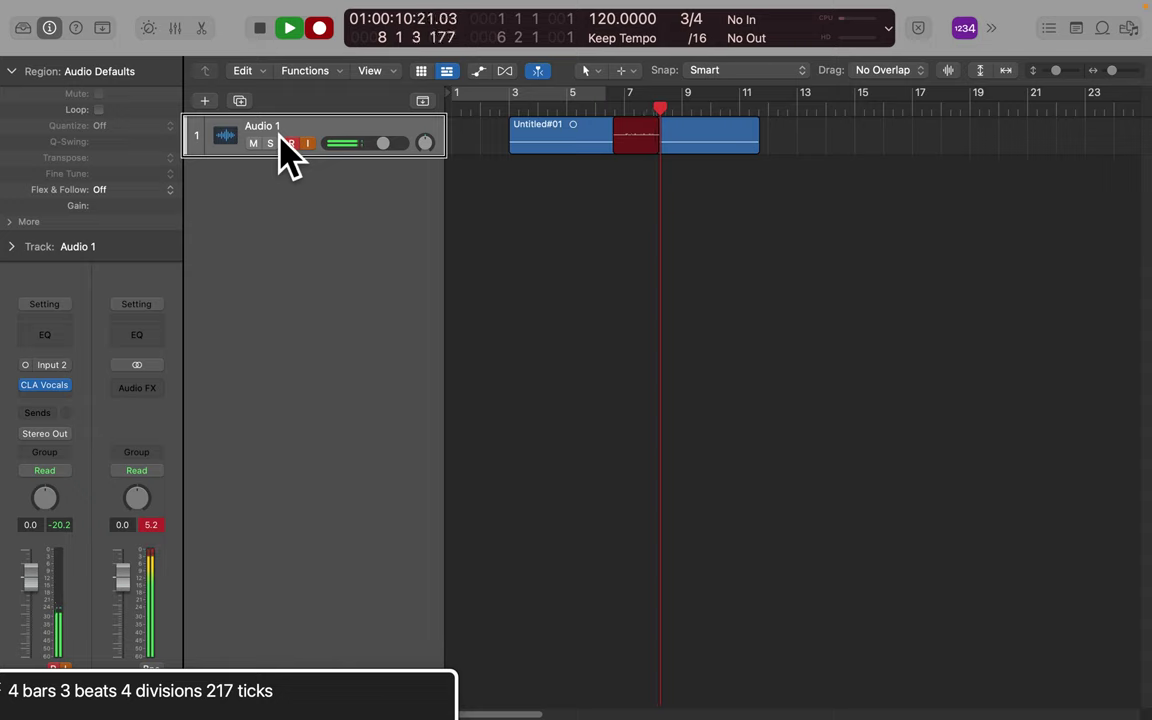
key(r)
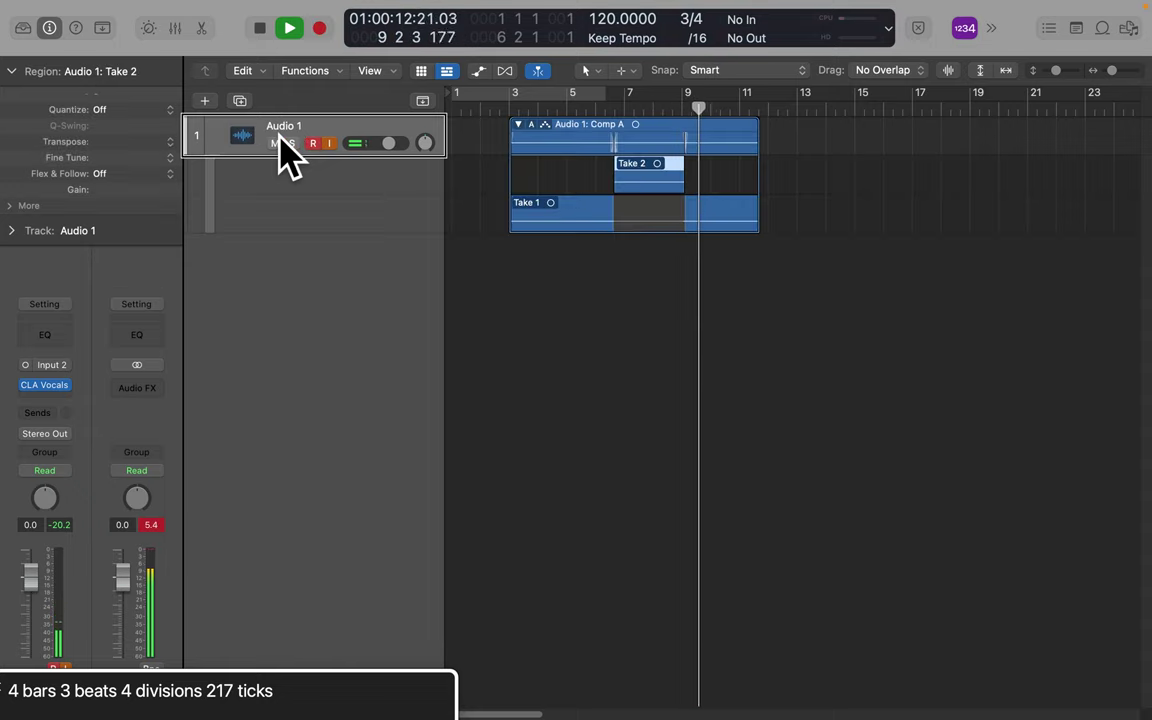
key(space)
key(space)
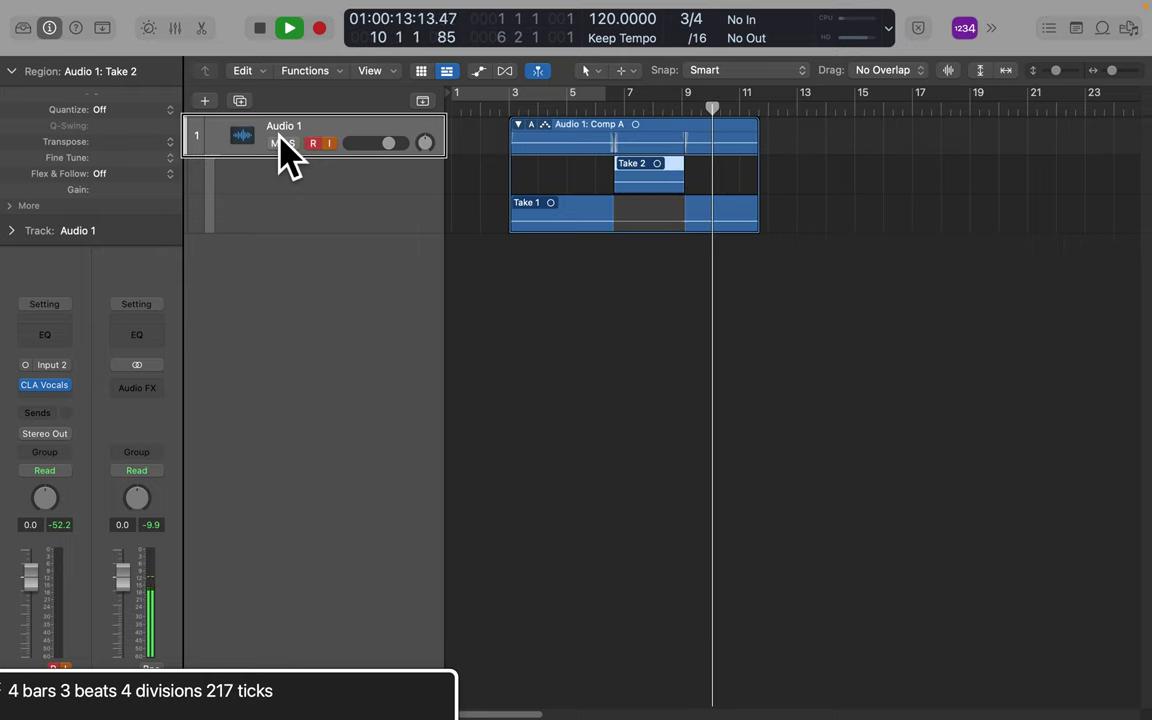
key(space)
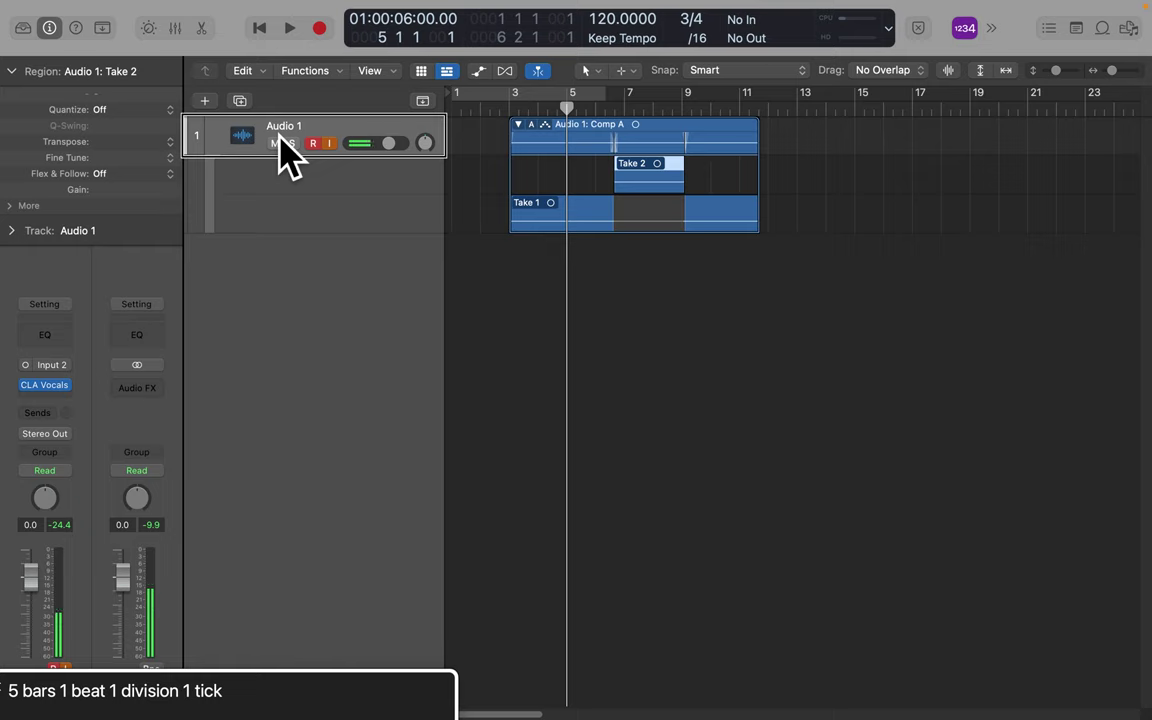
Step: Select the Comp A take folder on Audio 1, and move the VoiceOver focus to the track in the Tracks header
key(Down)
key(Up)
key(ctrl+alt+shift+Up)
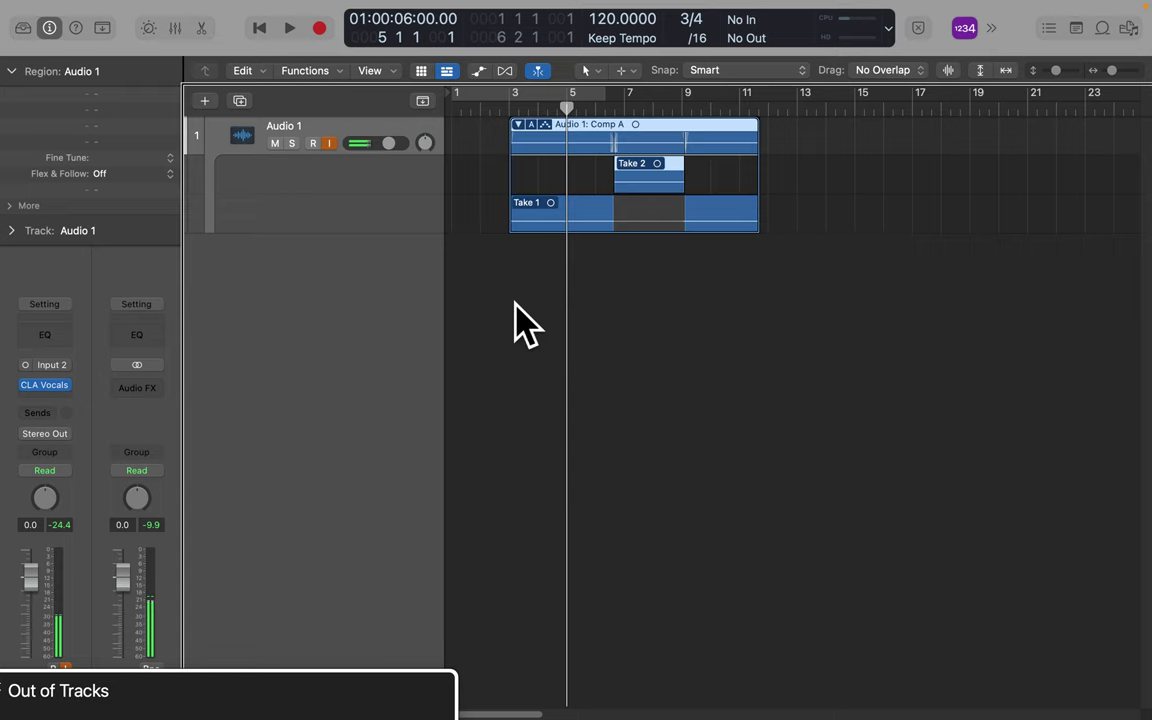
key(ctrl+alt+shift+Down)
key(ctrl+alt+Right)
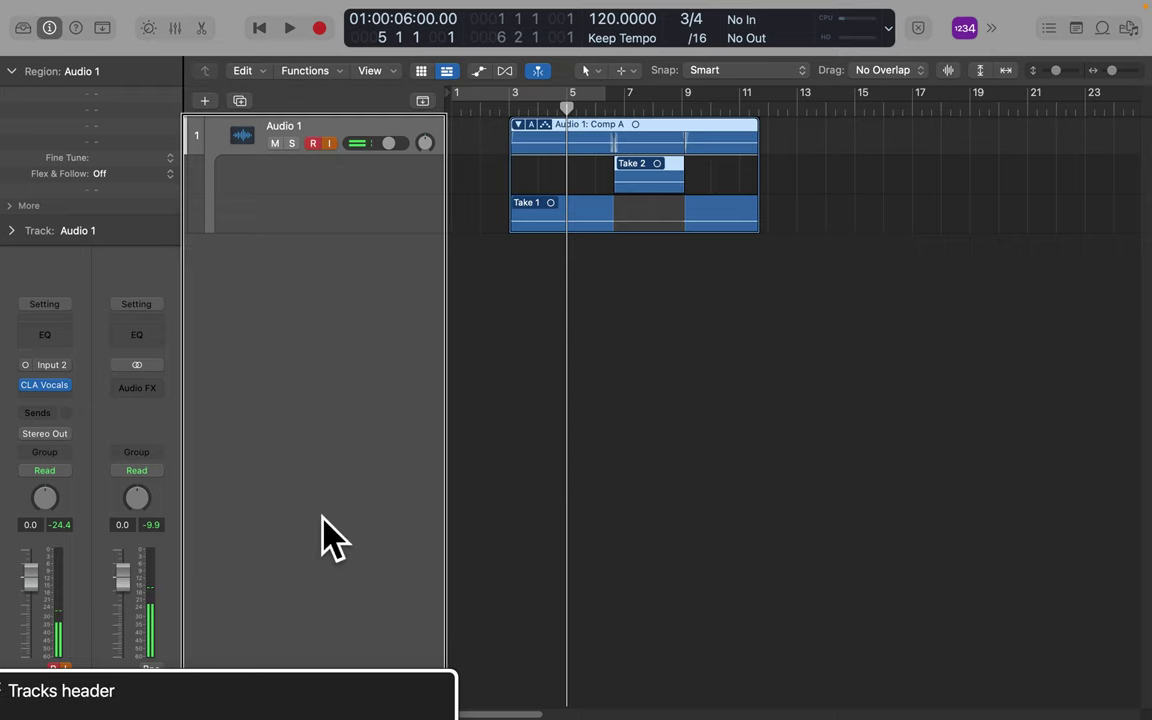
key(ctrl+alt+shift+Down)
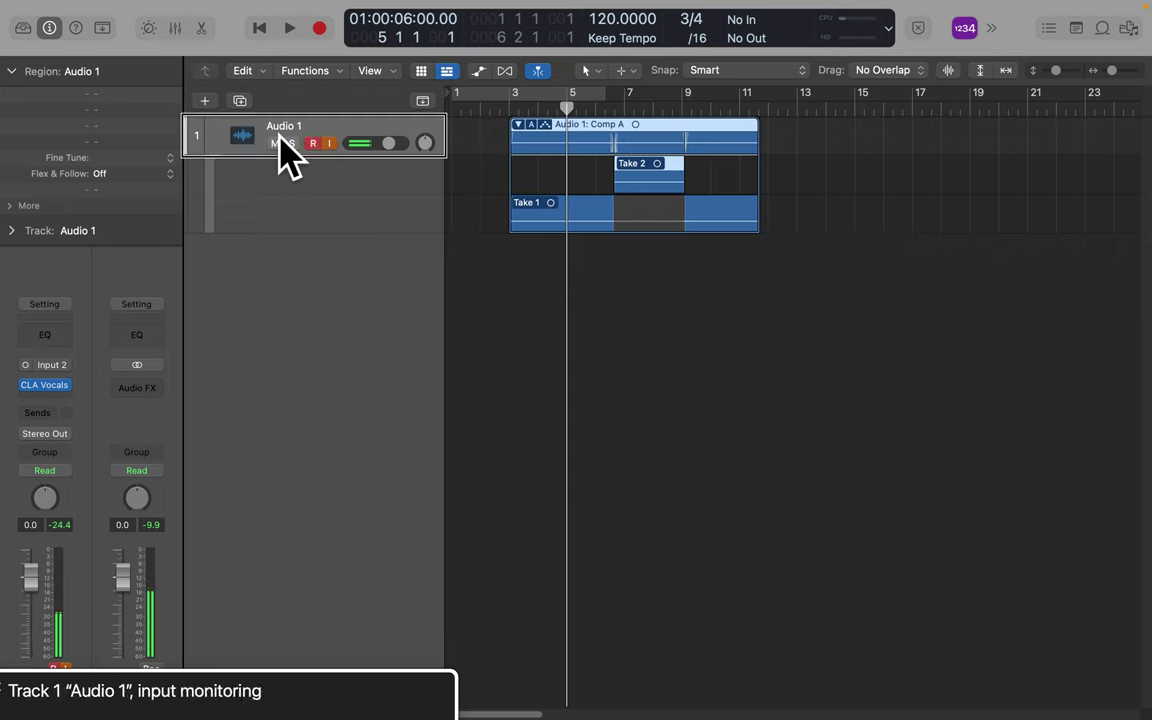
Step: Check the take lanes beneath Audio 1 with VoiceOver, and flatten and merge Comp A into a single region
key(ctrl+alt+Down)
key(ctrl+alt+Down)
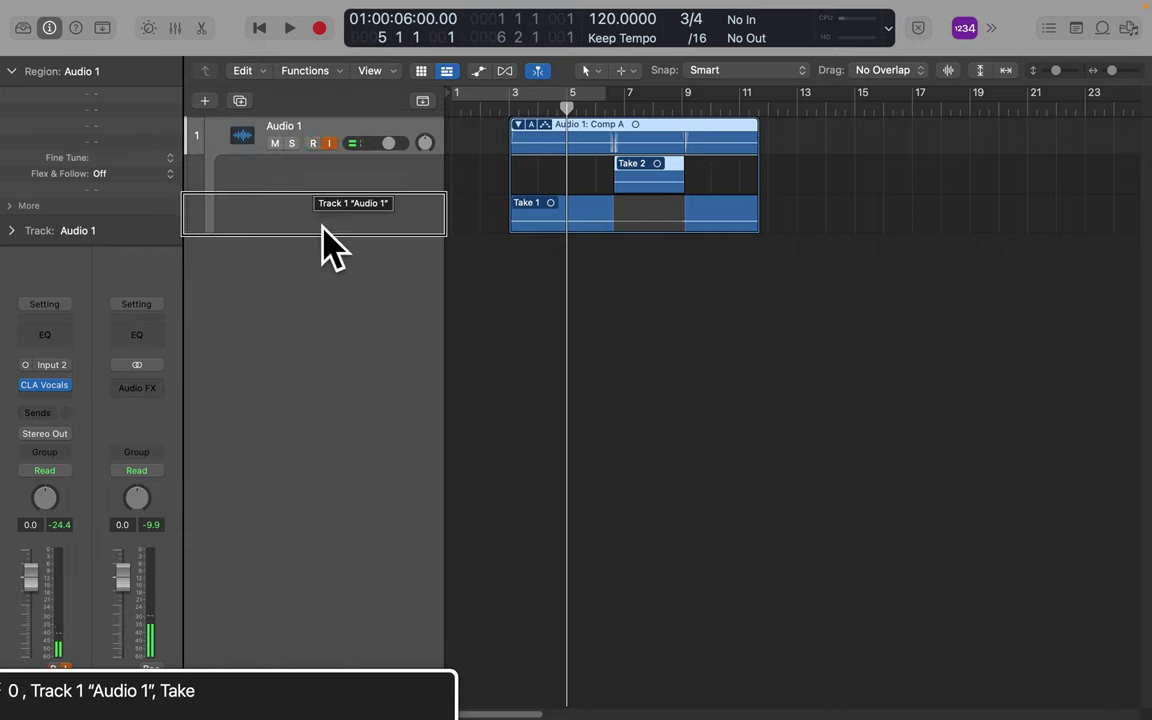
key(ctrl+alt+Up)
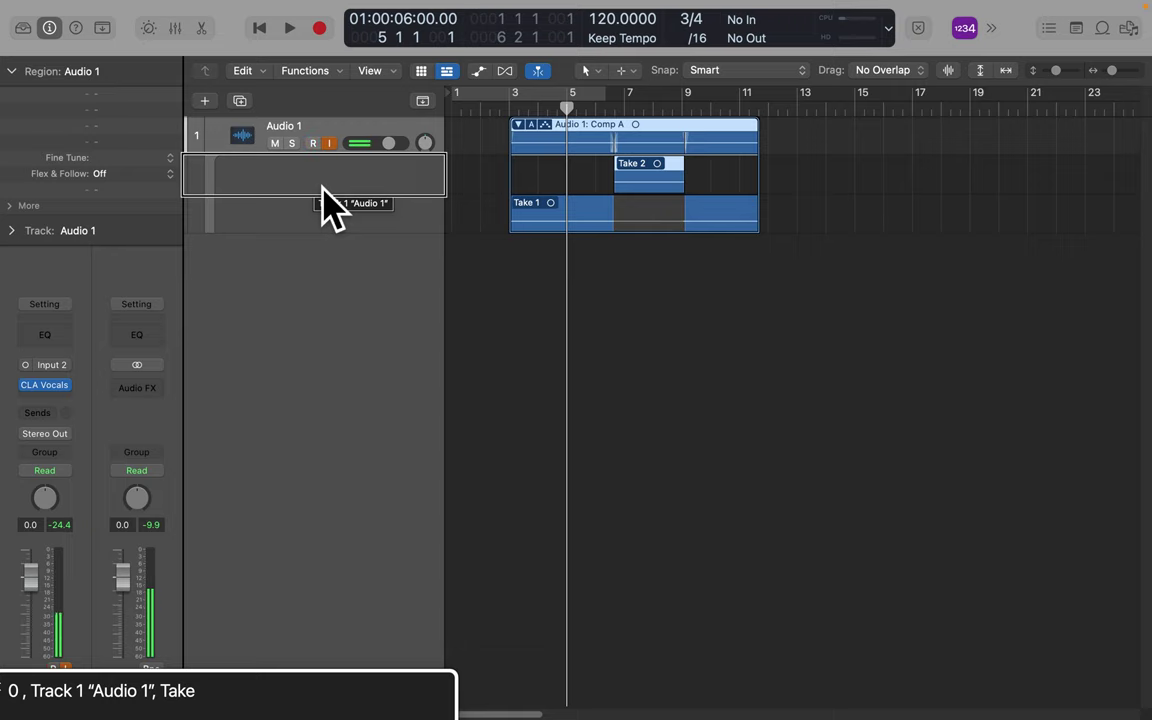
key(alt+shift+u)
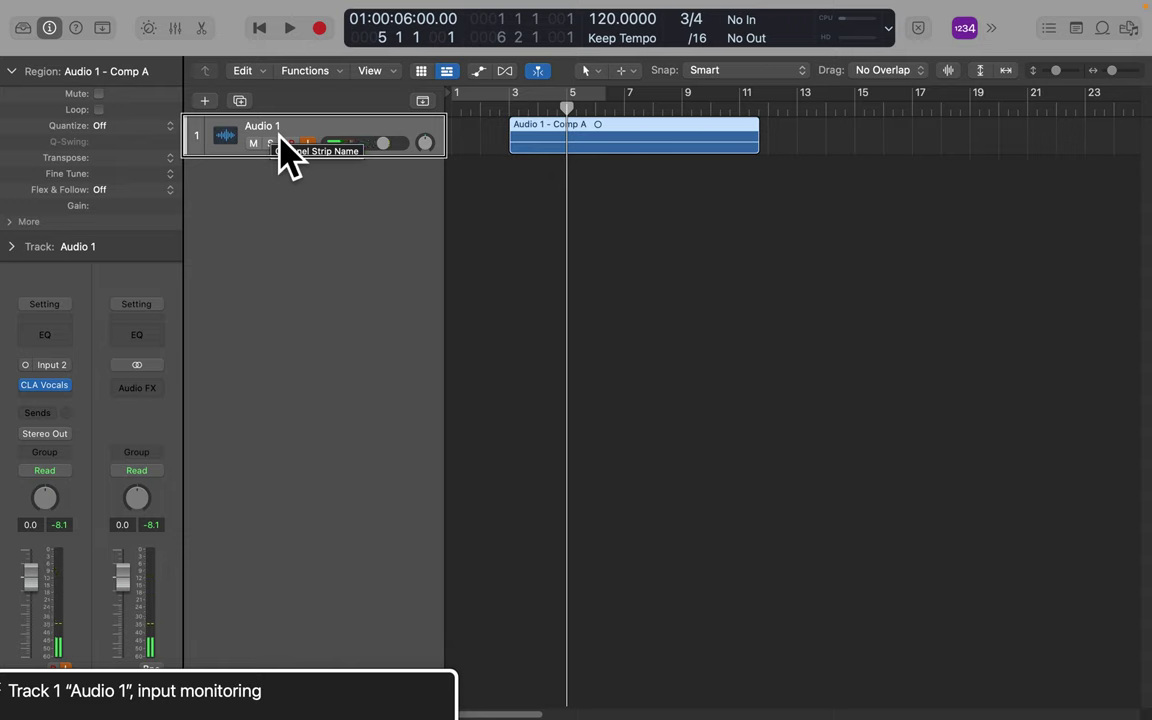
key(ctrl+alt+m)
key(ctrl+alt+m)
key(Right)
key(Right)
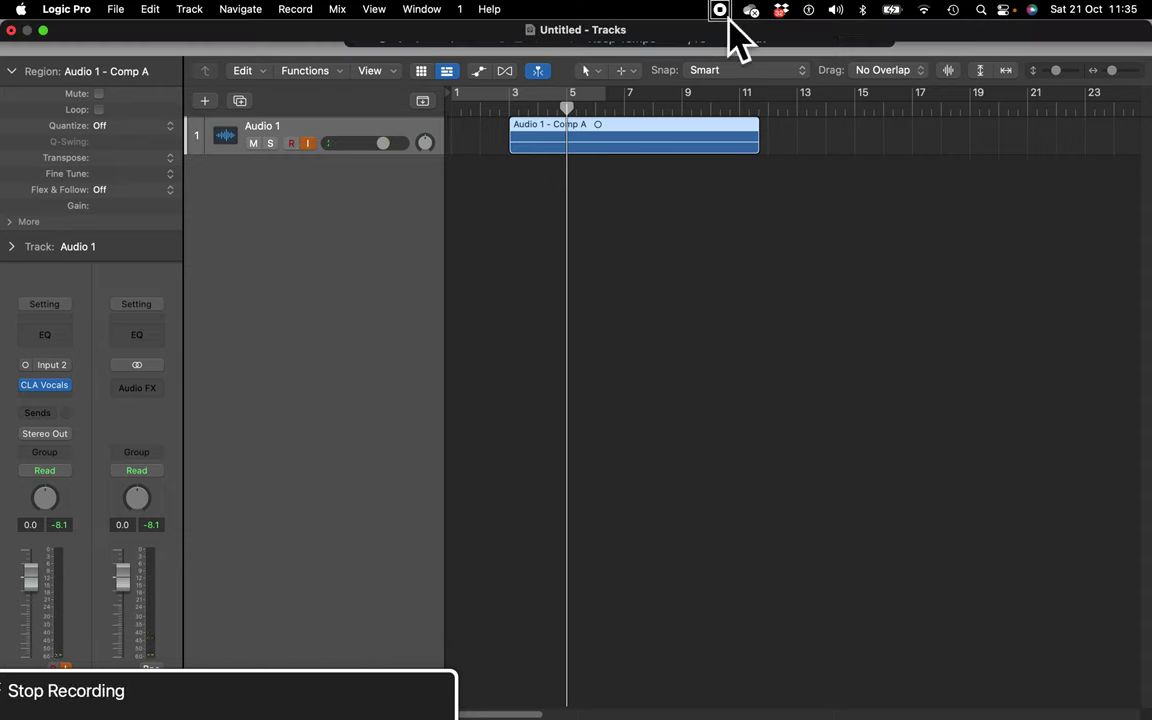